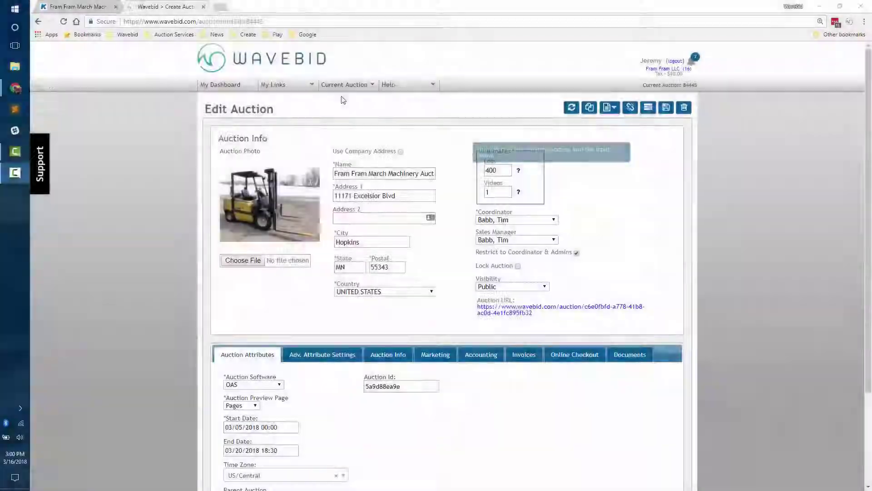
Review the auction's general details and attributes alongside its K-BID listing
left_click(344, 85)
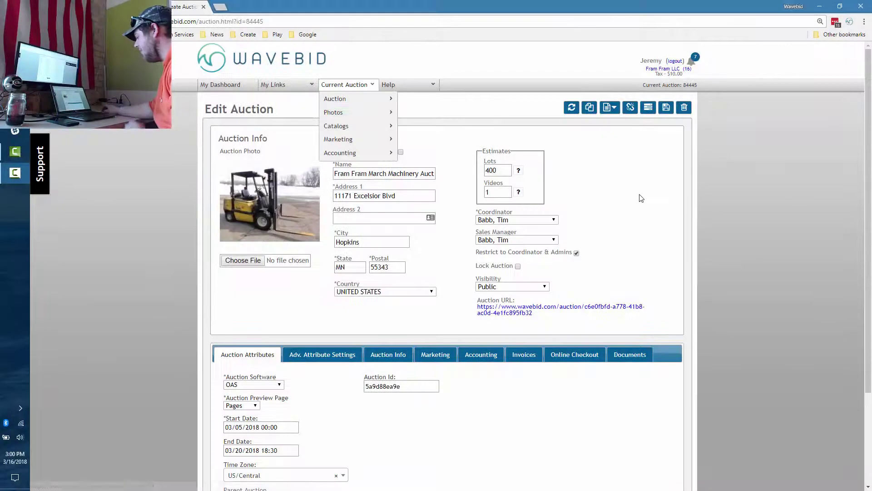
mouse_move(353, 100)
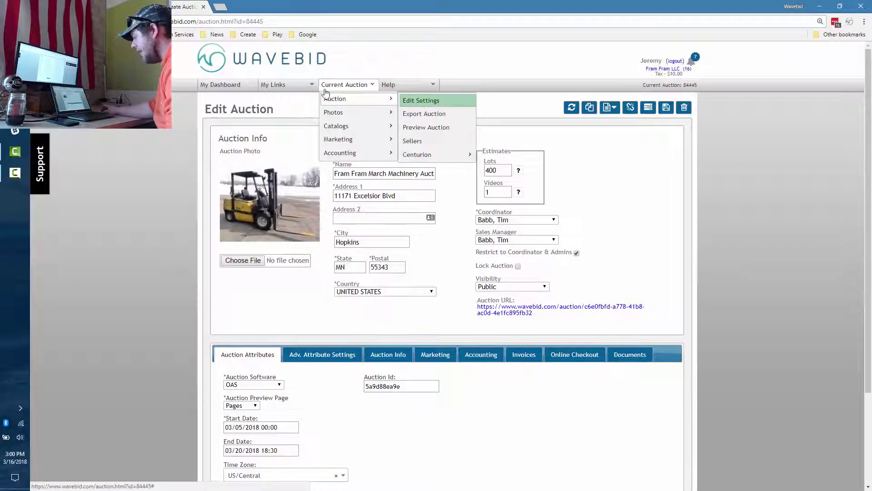
scroll(458, 296, "down", 2)
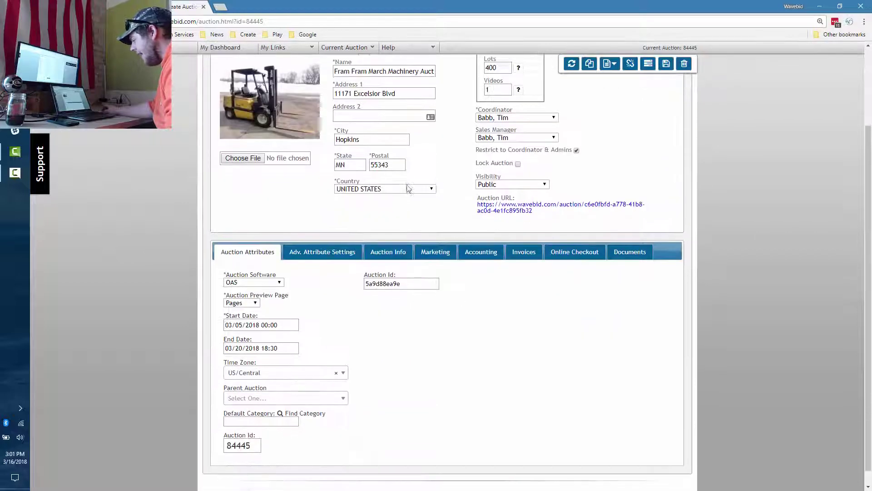
scroll(464, 167, "up", 2)
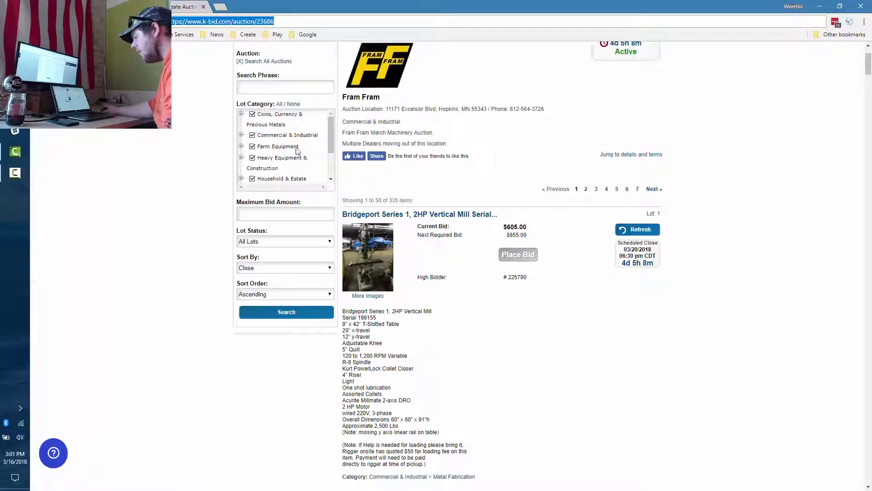
scroll(158, 206, "up", 2)
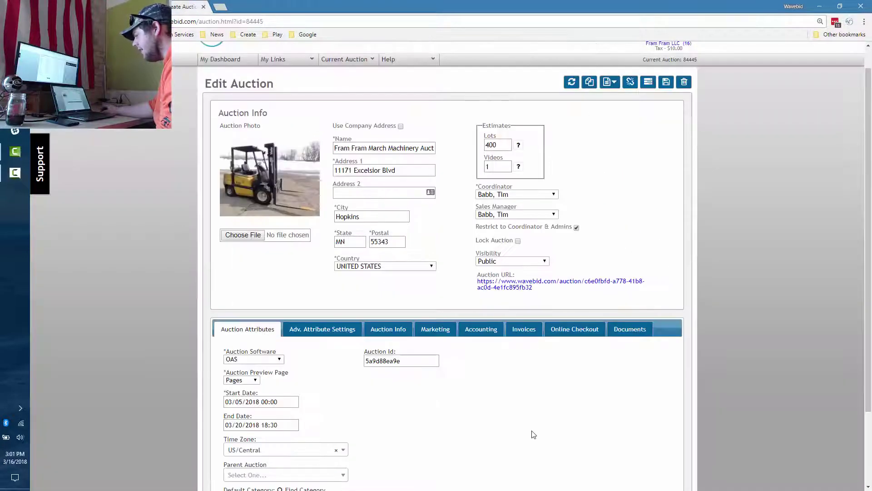
scroll(522, 423, "down", 2)
scroll(473, 399, "down", 1)
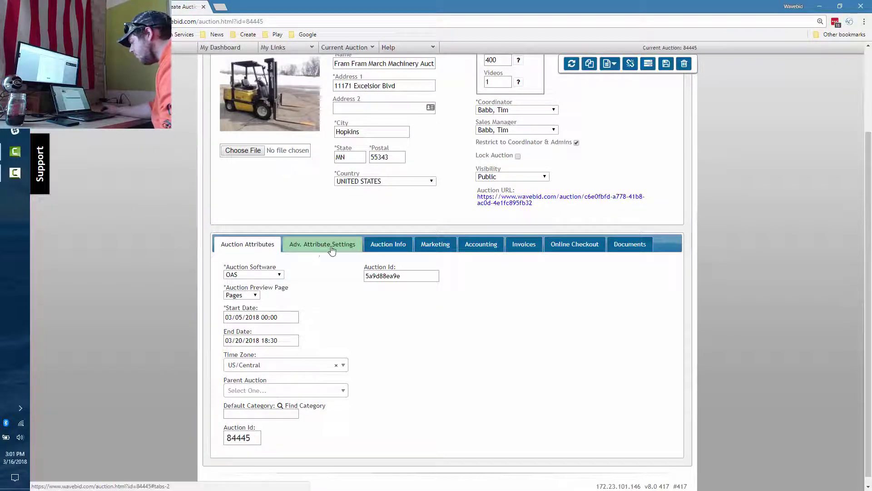
Review the Auction Info descriptions, auctioneer notes, and terms and conditions
left_click(389, 244)
scroll(564, 380, "down", 3)
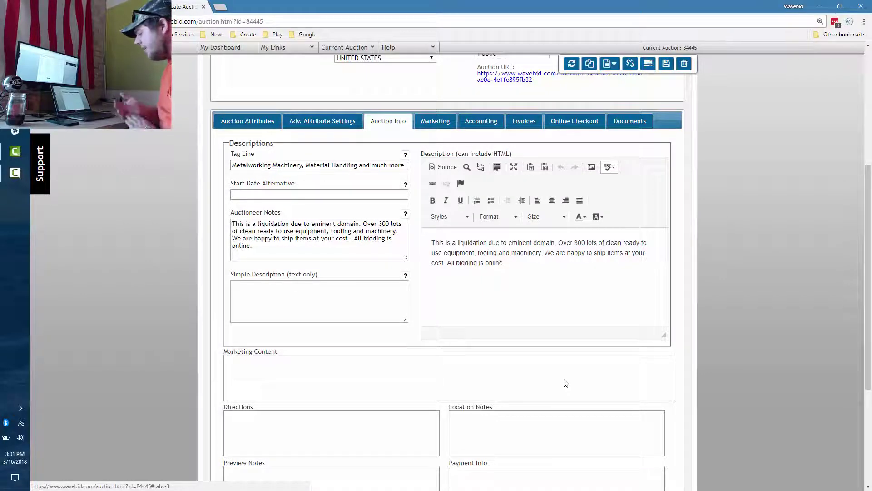
scroll(357, 370, "down", 4)
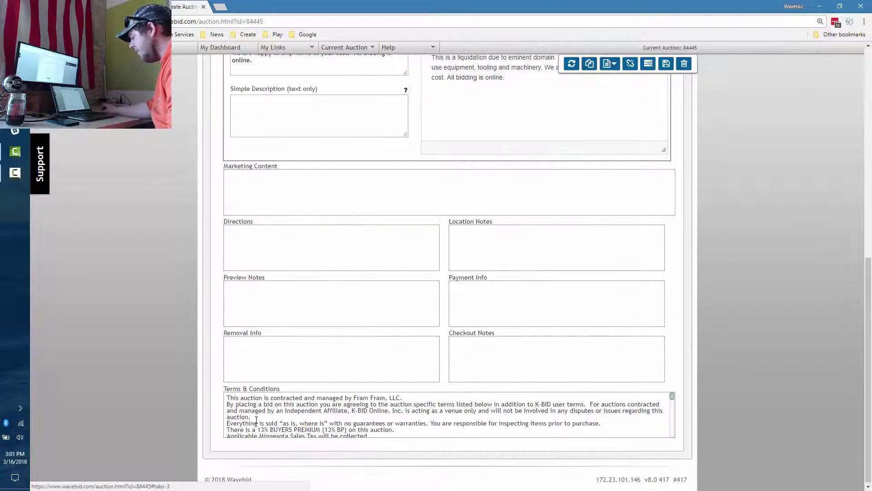
scroll(421, 321, "up", 4)
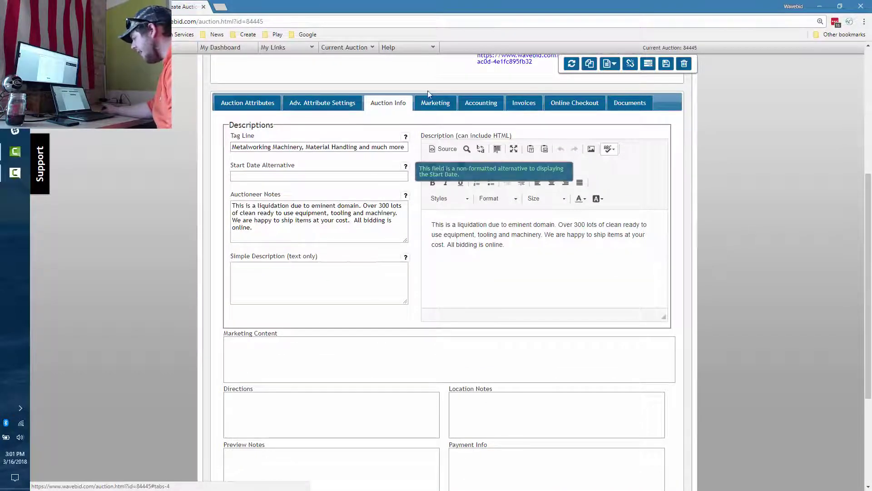
Set the type of auction to ONLINE in the auction's marketing settings
left_click(436, 103)
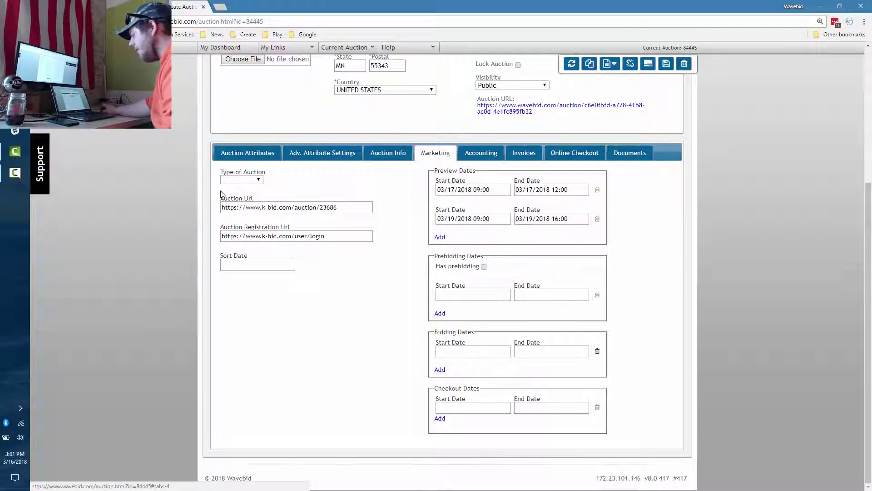
left_click(248, 181)
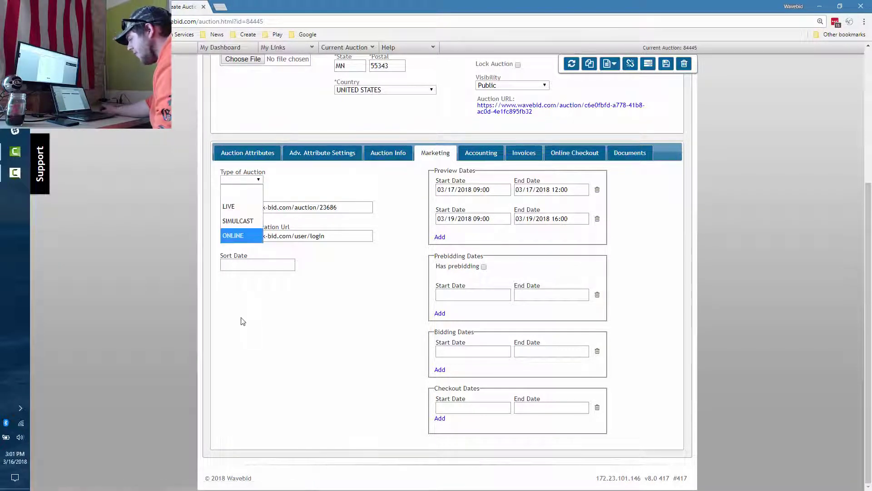
left_click(246, 236)
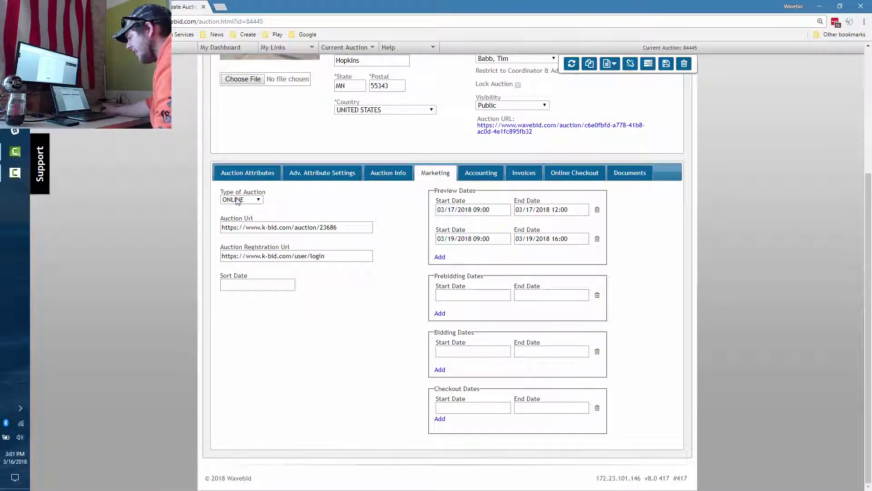
Check the auction and registration URLs in the marketing settings and the auction's attached Buyer's Guide document
left_click_drag(348, 227, 204, 225)
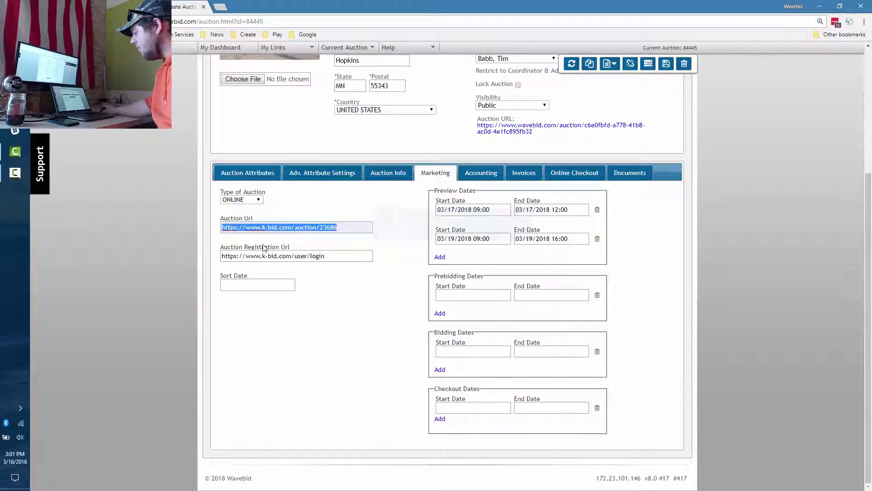
left_click_drag(336, 260, 210, 237)
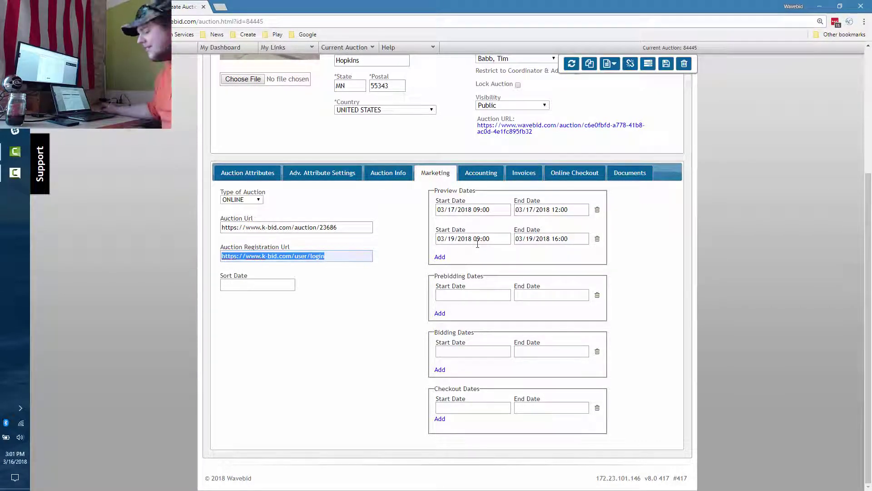
left_click(630, 173)
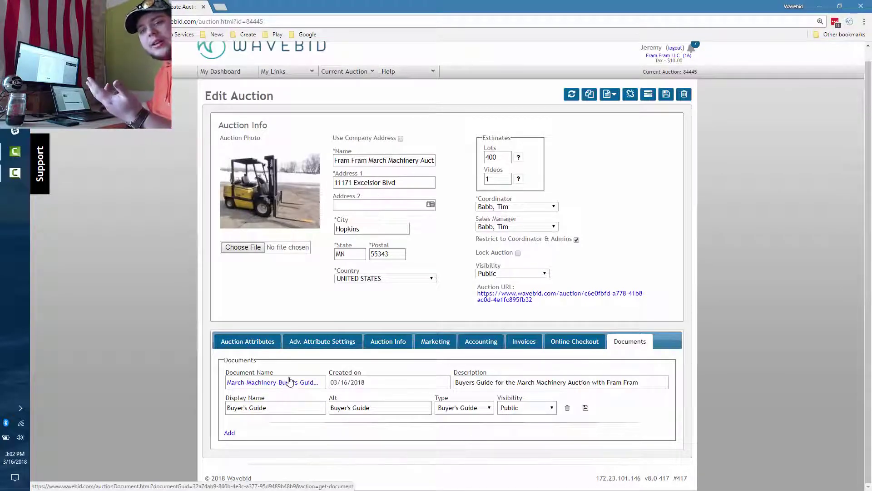
left_click(340, 74)
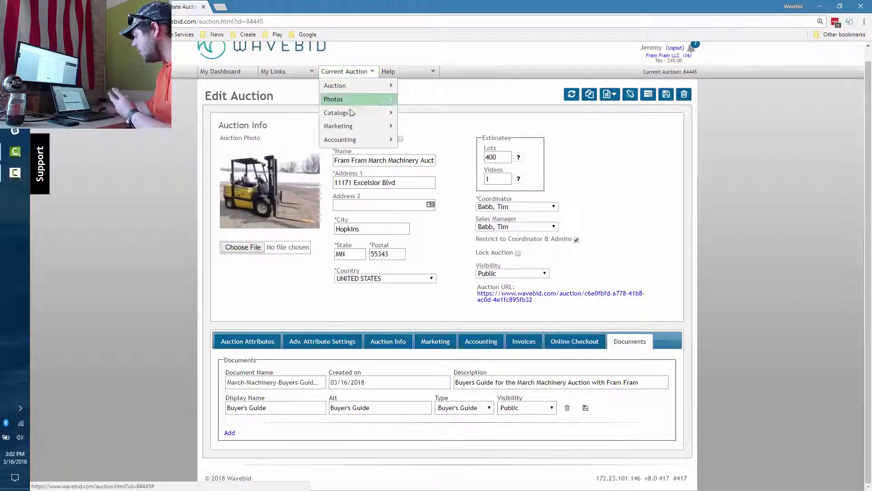
mouse_move(352, 116)
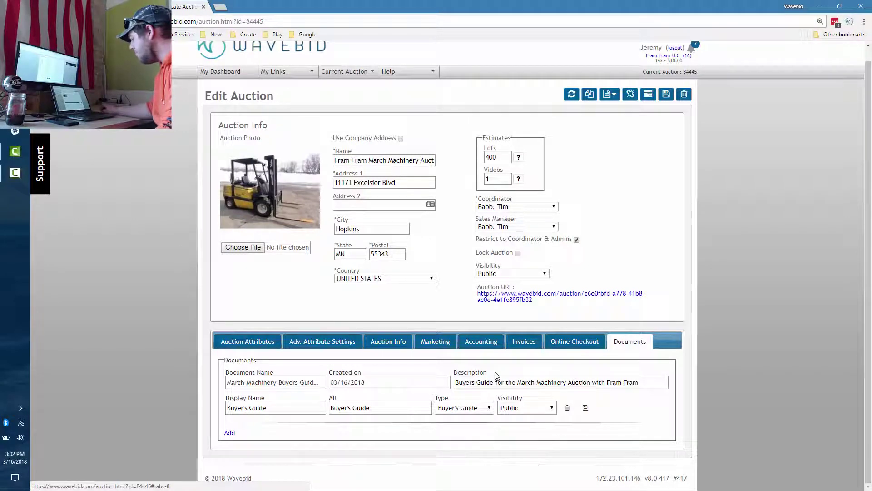
Review the marketing dates and the available visibility options, keeping the auction set to Public
left_click(387, 344)
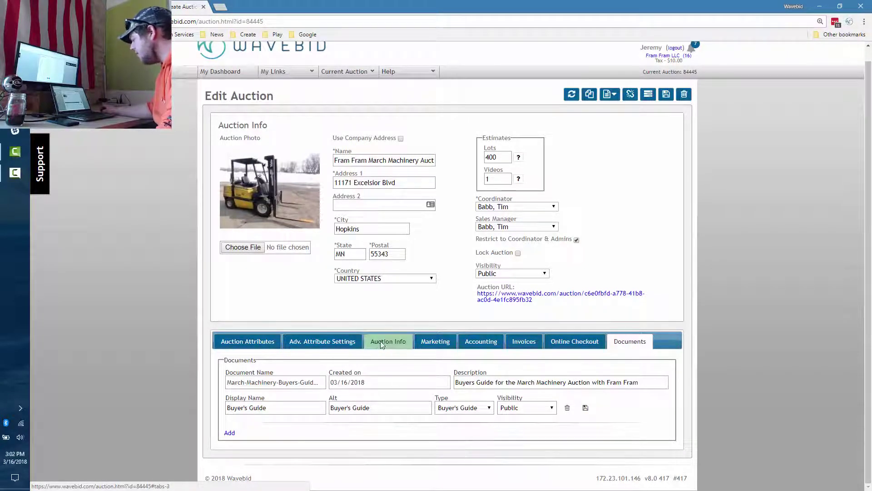
left_click(436, 103)
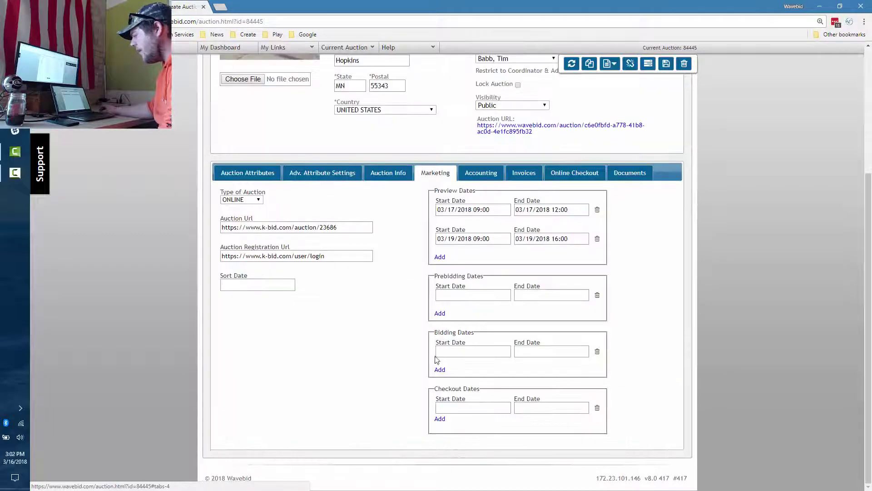
scroll(641, 274, "up", 4)
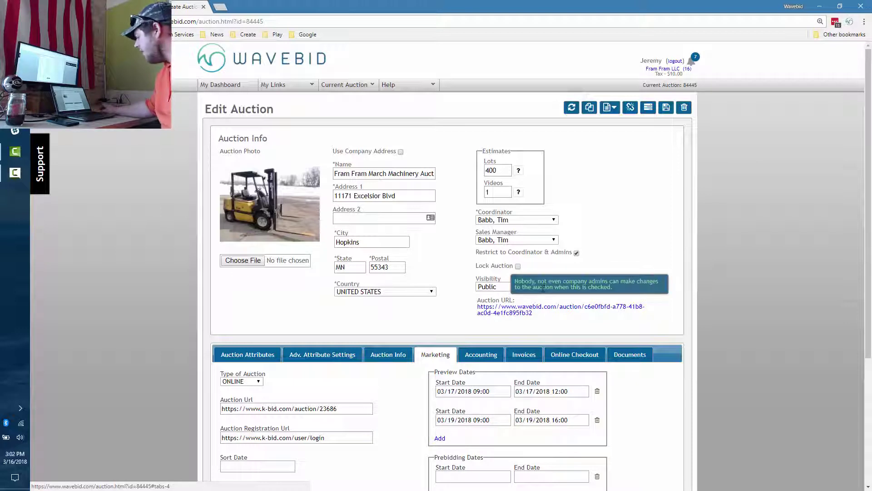
left_click(504, 287)
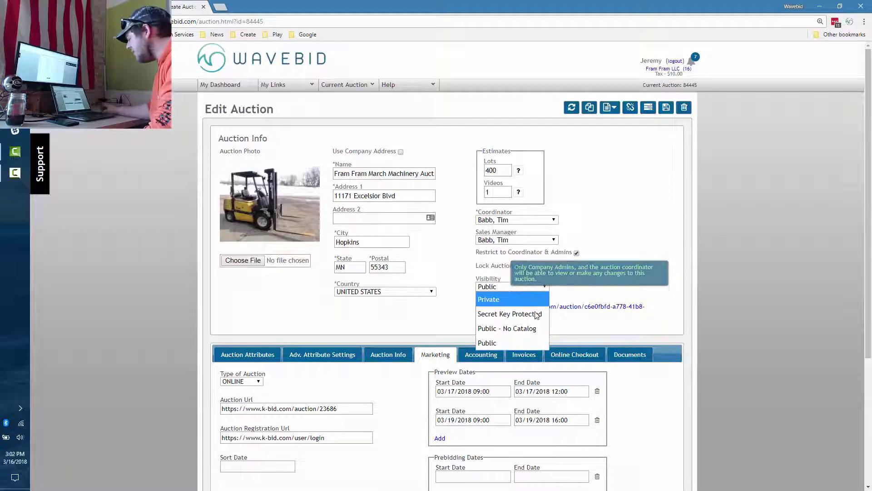
left_click(507, 287)
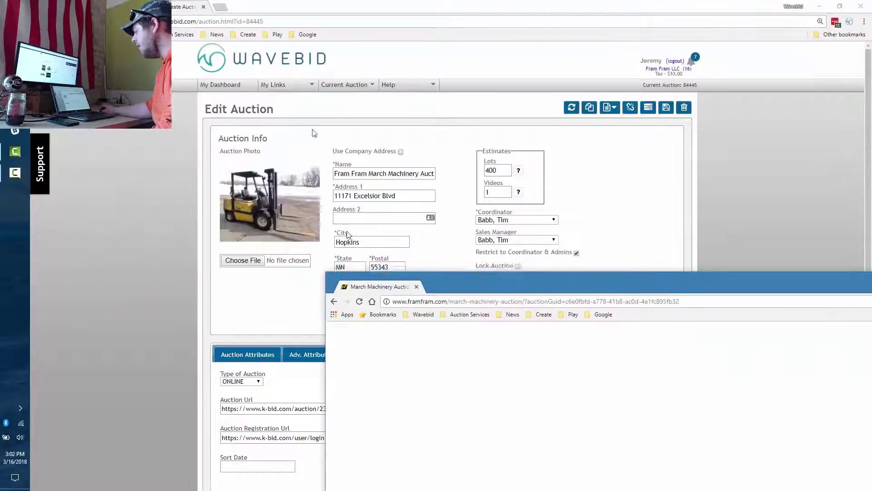
Move the March Machinery Auction page into the main browser window and review its schedule, location, description, documents and catalog
left_click_drag(370, 282, 282, 6)
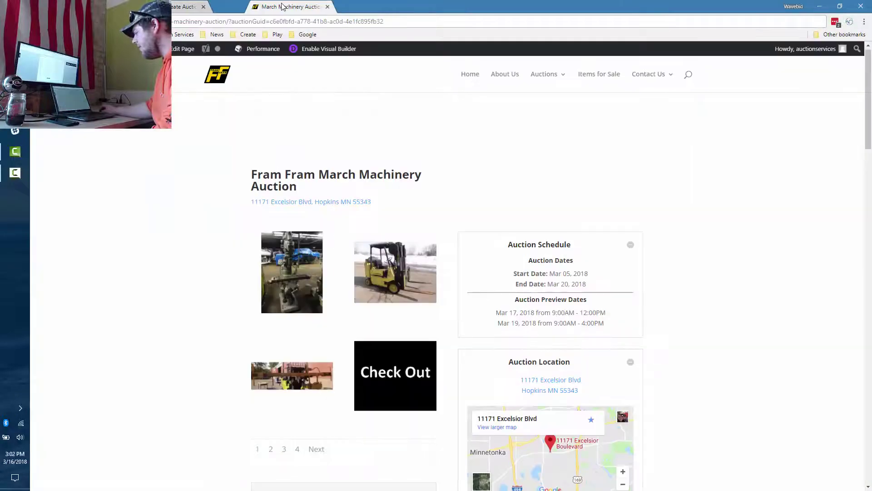
scroll(769, 240, "down", 2)
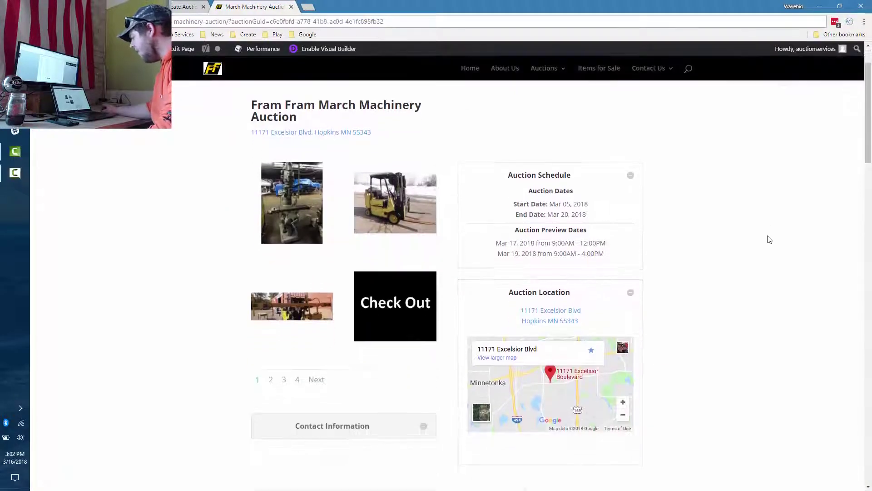
scroll(741, 271, "down", 3)
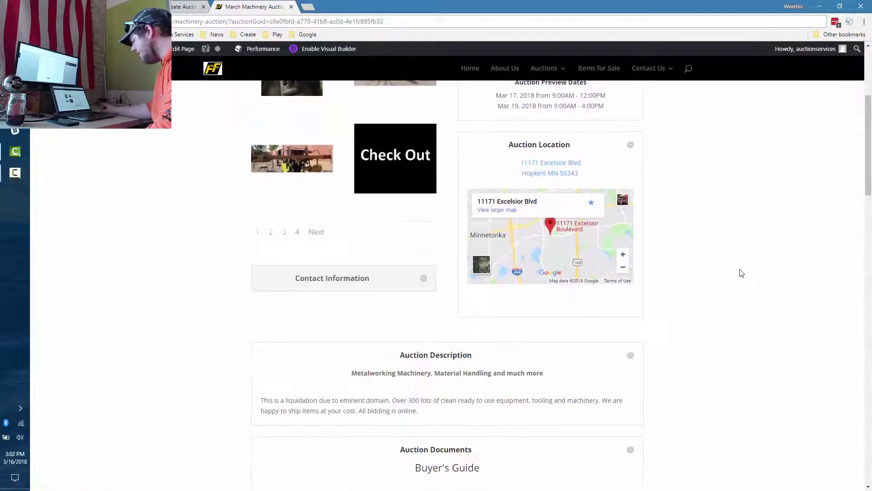
scroll(741, 272, "down", 3)
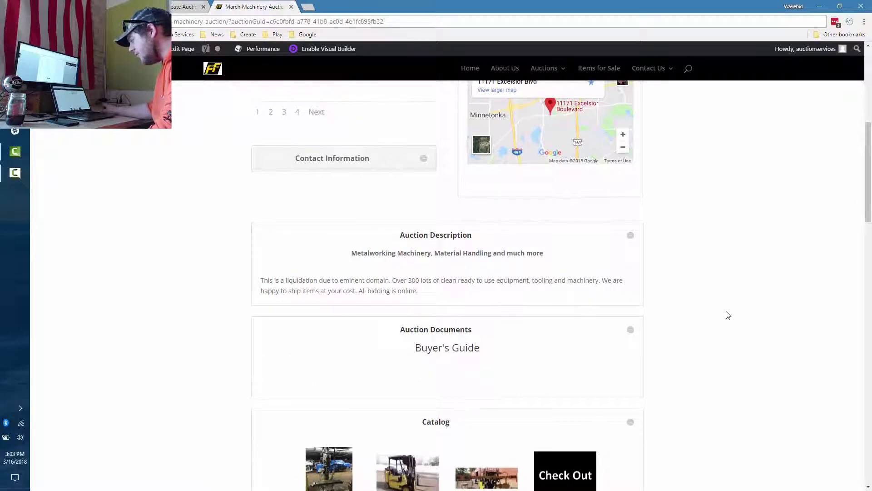
scroll(729, 315, "down", 2)
scroll(790, 358, "down", 4)
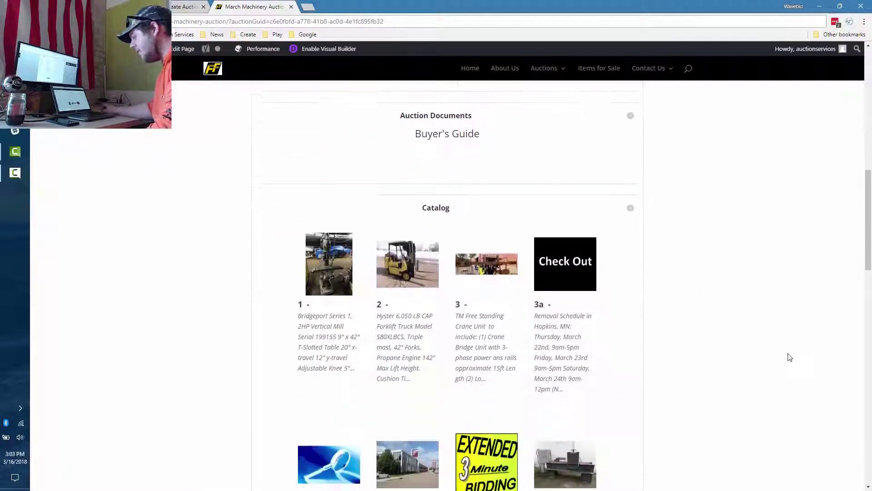
Enlarge the lot 1 photo from the catalog, browse through the following lot photos, and close the viewer
left_click(329, 182)
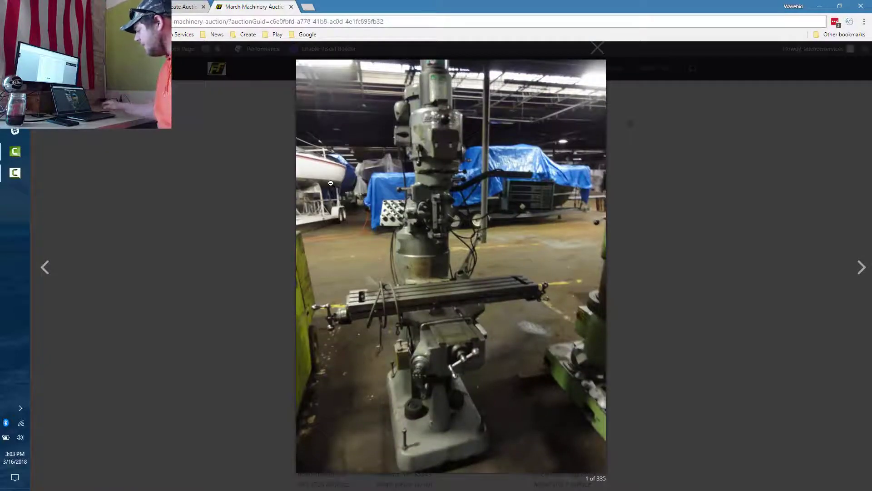
left_click(330, 183)
left_click(331, 183)
left_click(255, 196)
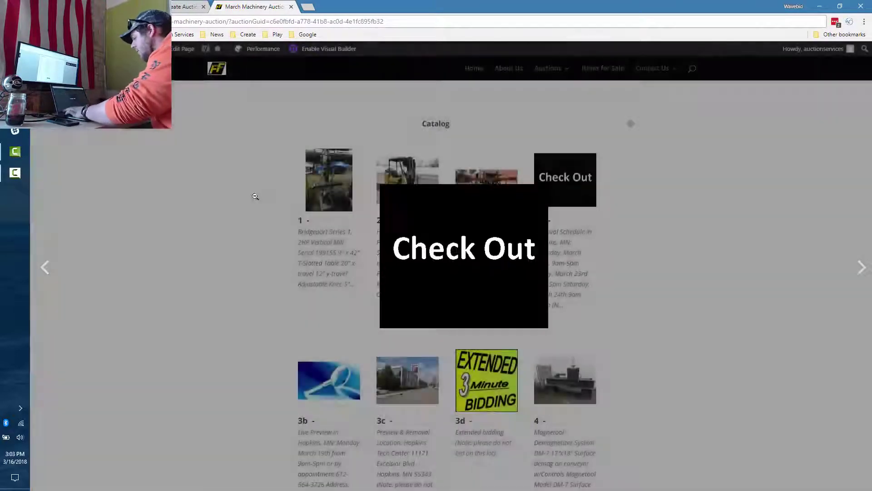
Review the remaining catalog and the terms and conditions on the public page, and return to the Edit Auction page in Wavebid
scroll(565, 389, "down", 7)
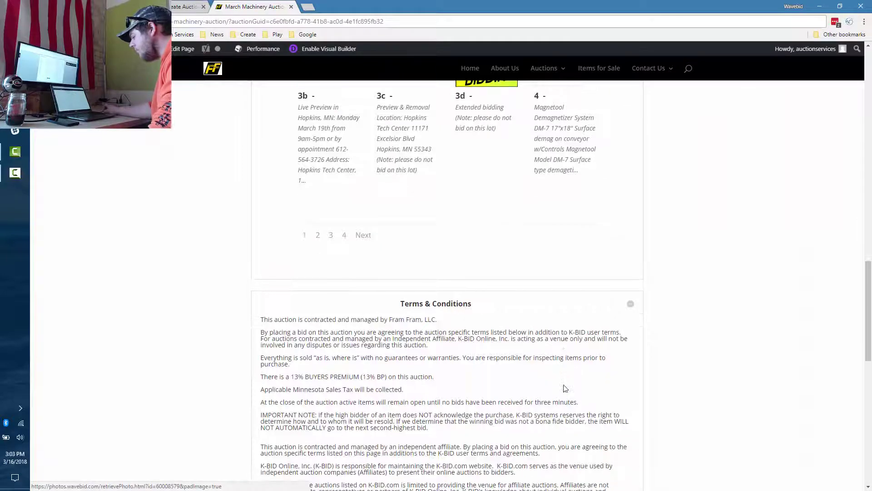
scroll(565, 389, "down", 2)
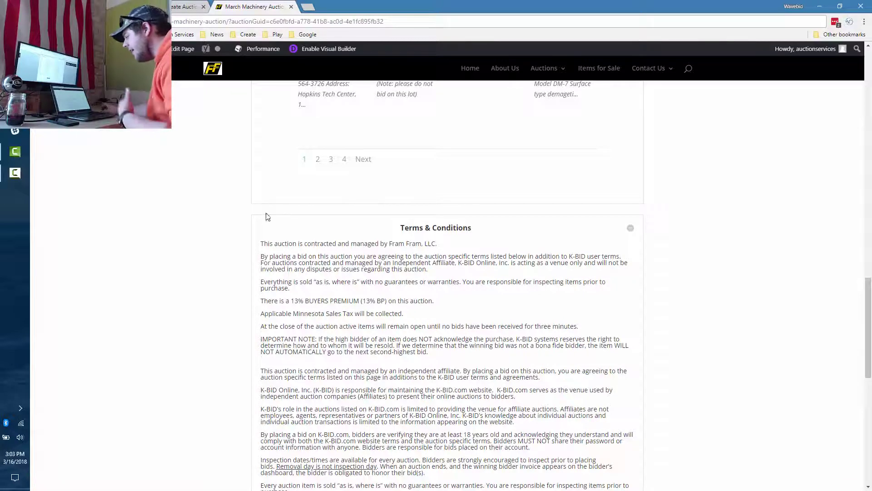
scroll(253, 220, "up", 6)
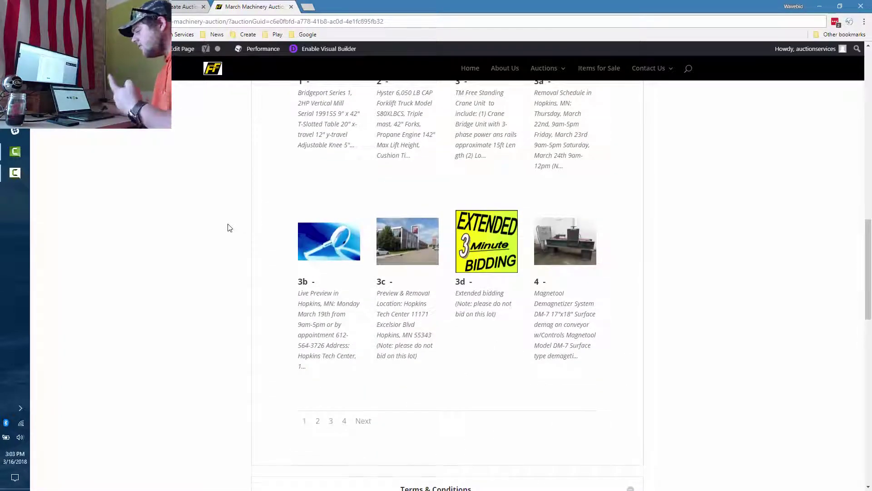
scroll(230, 228, "up", 4)
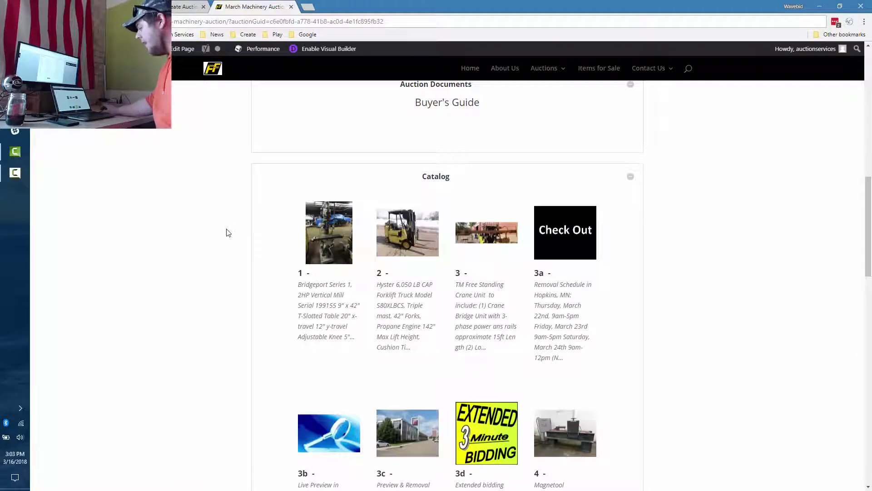
scroll(180, 136, "up", 3)
key("ctrl+shift+Tab")
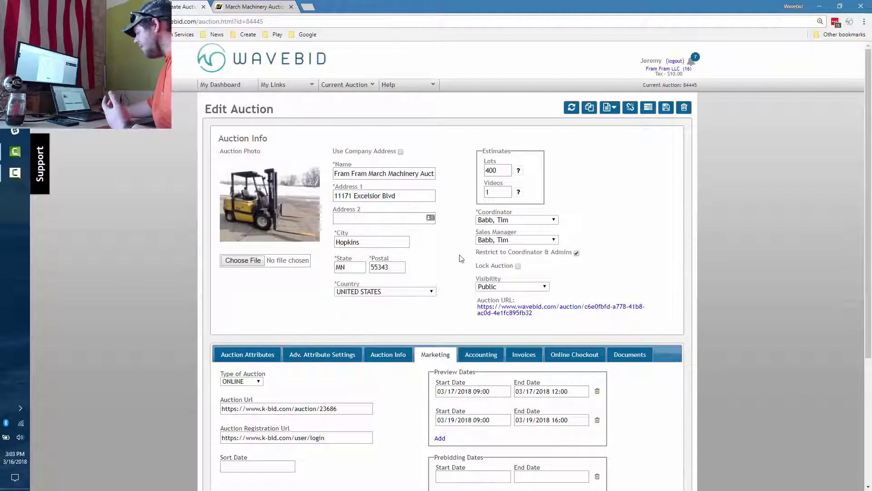
left_click(336, 86)
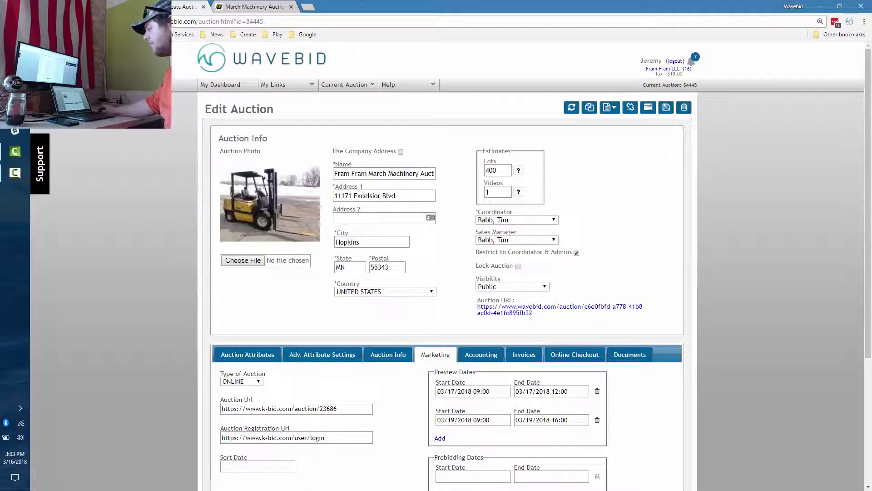
Check the auction's K-BID listing, close it, and move the LotNut page into the main browser window
key("ctrl+Tab")
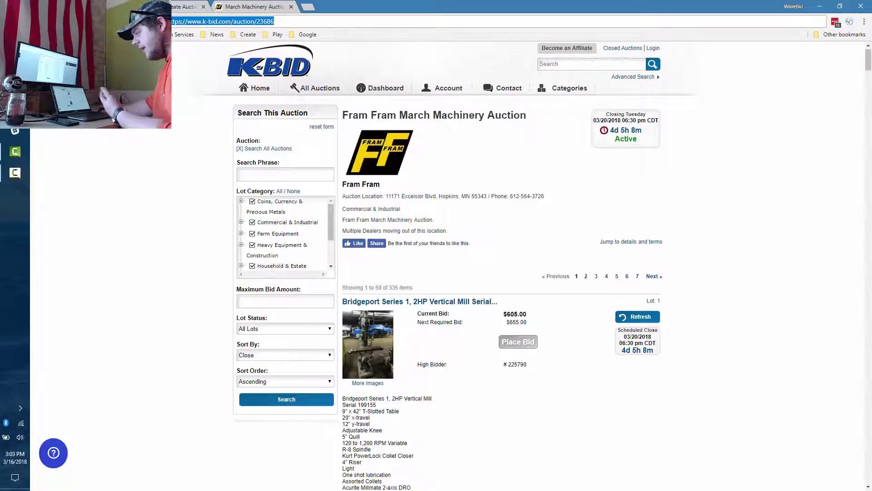
key("ctrl+w")
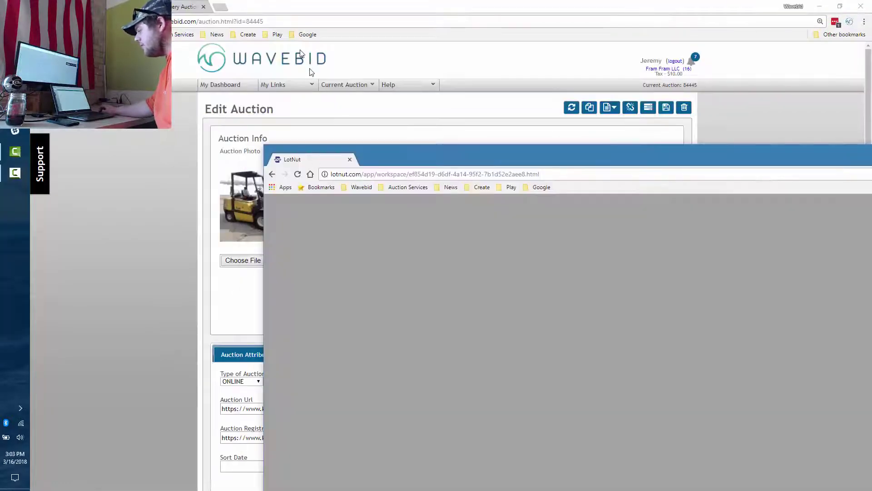
left_click_drag(290, 159, 246, 7)
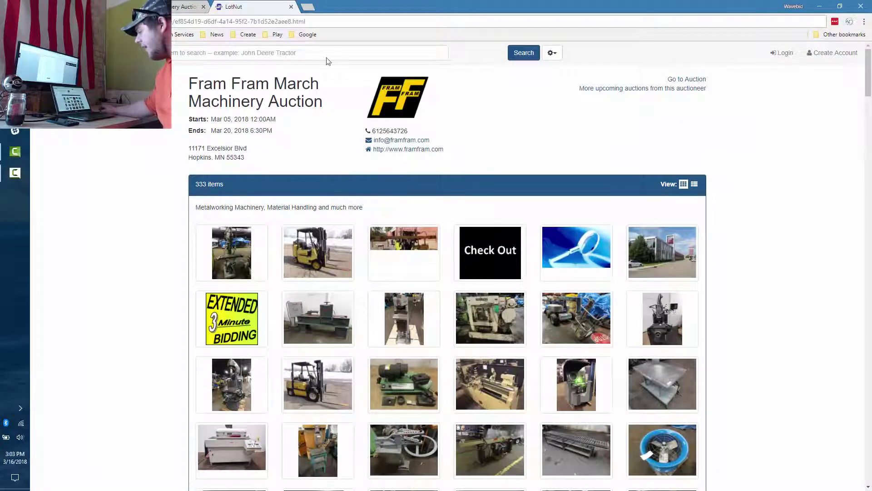
Browse the LotNut item gallery, open the Hossfield #2 Pipe Bender item, and close the LotNut page
left_click(287, 59)
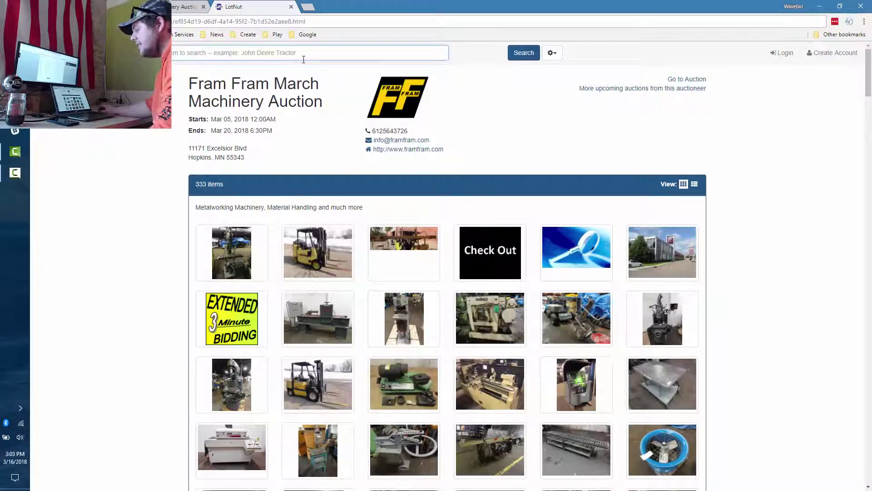
scroll(488, 142, "down", 5)
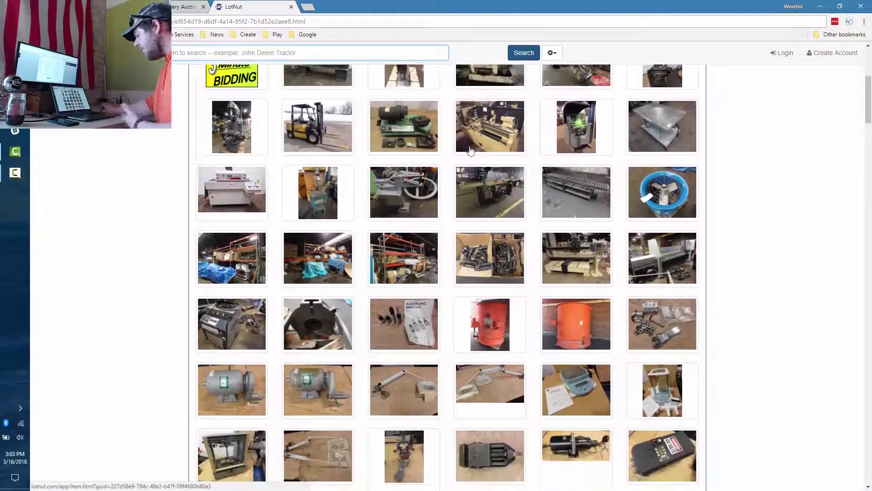
left_click(396, 193)
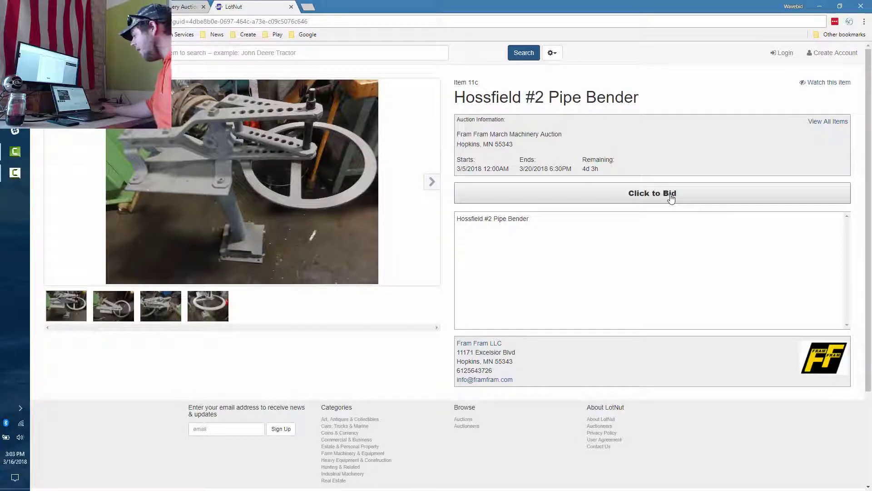
left_click(291, 7)
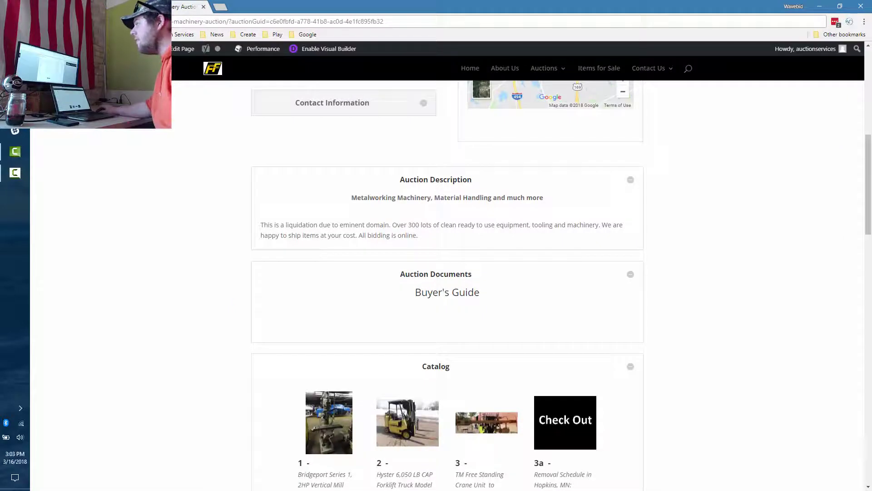
Move the GoToAuction listing into the main browser window, view it, and return to the Edit Auction page in Wavebid
key("ctrl+shift+t")
mouse_move(318, 7)
left_mouse_down()
mouse_move(295, 173)
mouse_move(312, 2)
left_mouse_up()
scroll(453, 260, "up", 5)
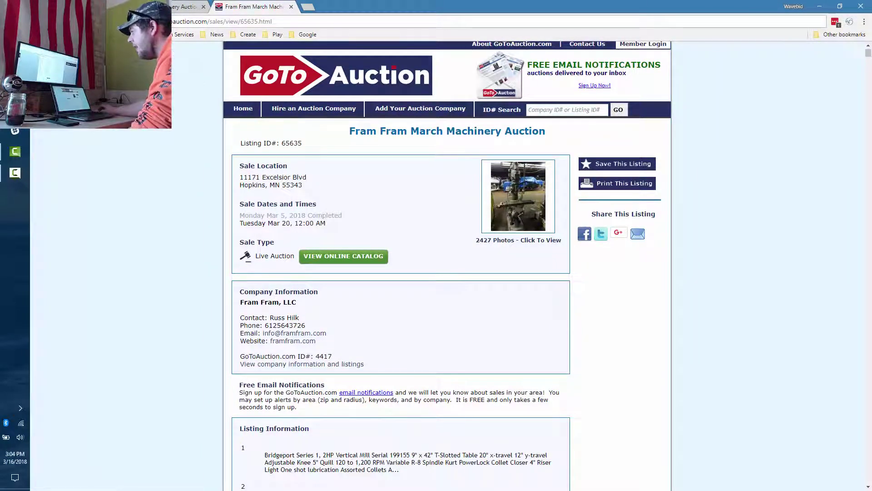
key("ctrl+shift+Tab")
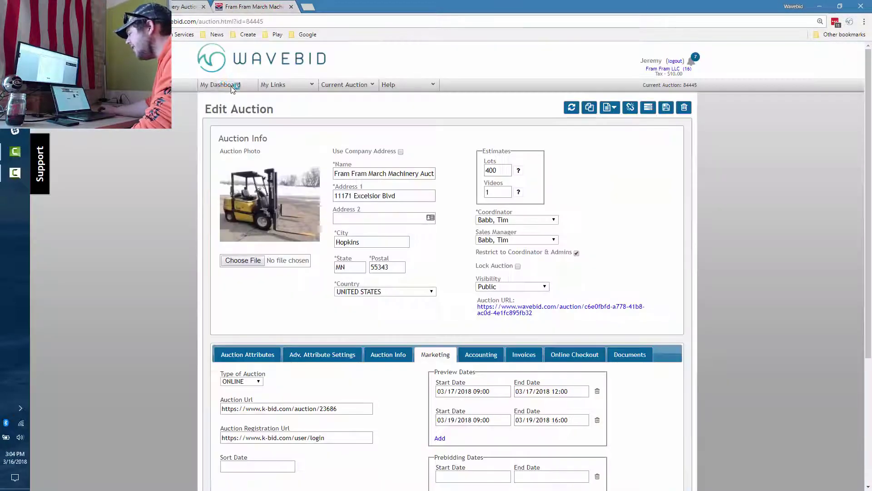
Open the company's Partner Management page and review the configured marketing partners and social media accounts
left_click(273, 85)
mouse_move(291, 166)
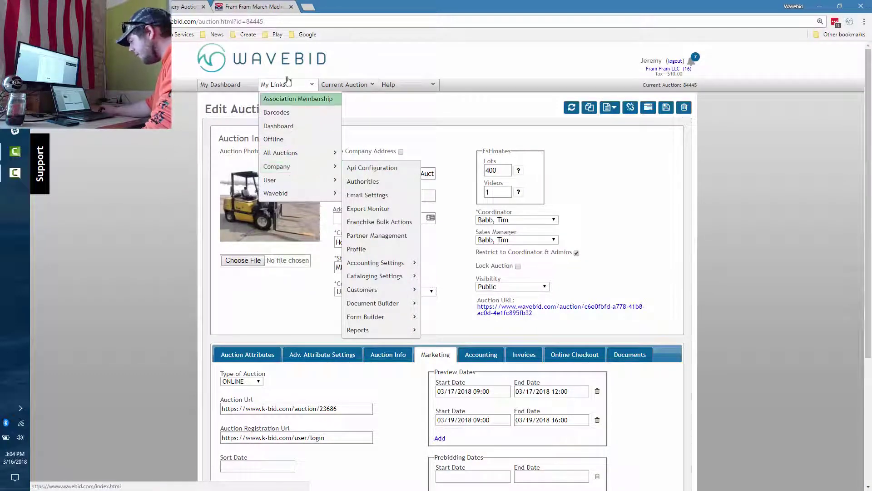
left_click(380, 236)
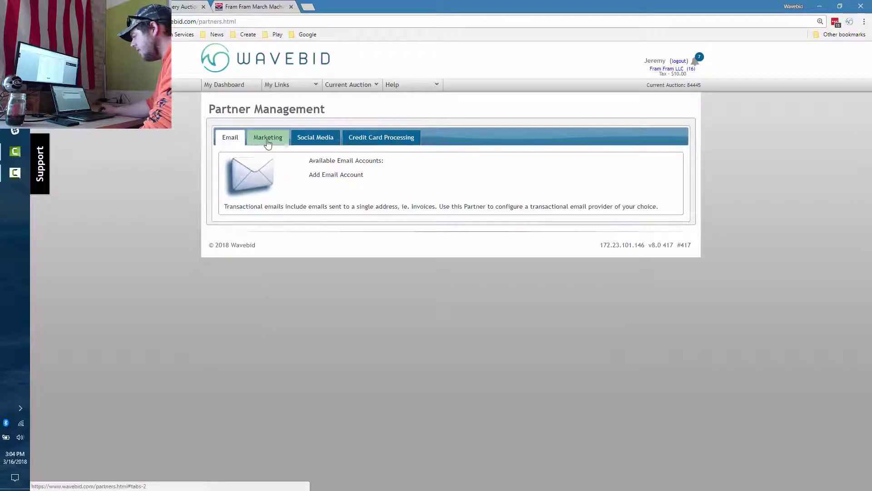
left_click(263, 137)
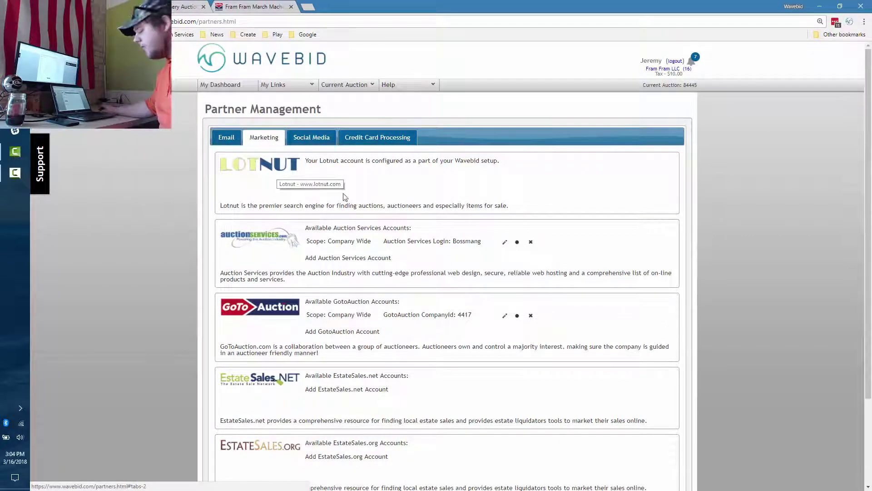
scroll(263, 234, "down", 1)
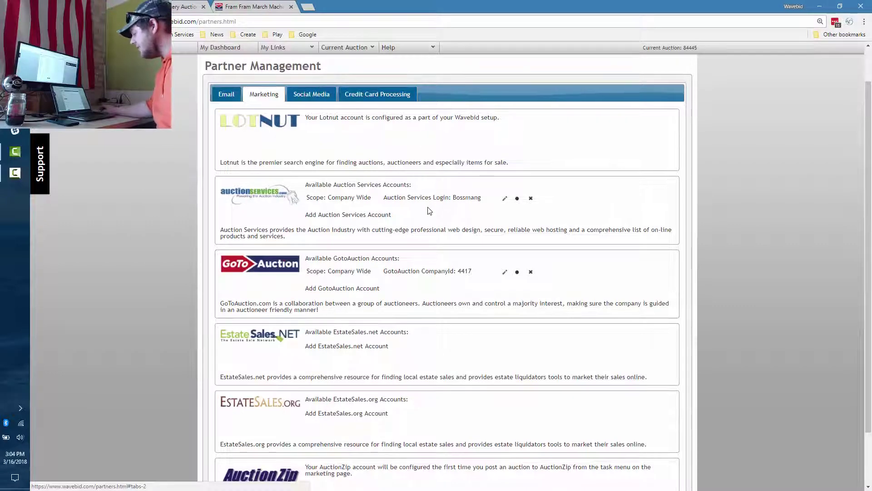
scroll(427, 214, "down", 2)
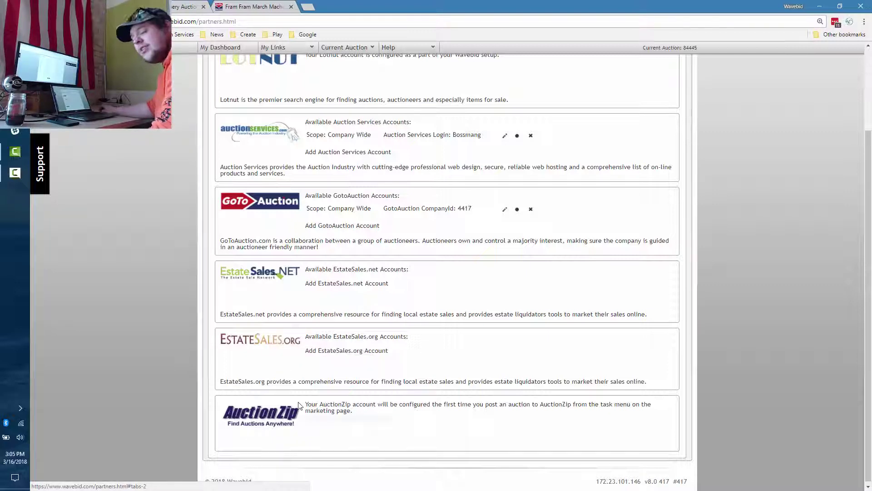
scroll(493, 370, "up", 3)
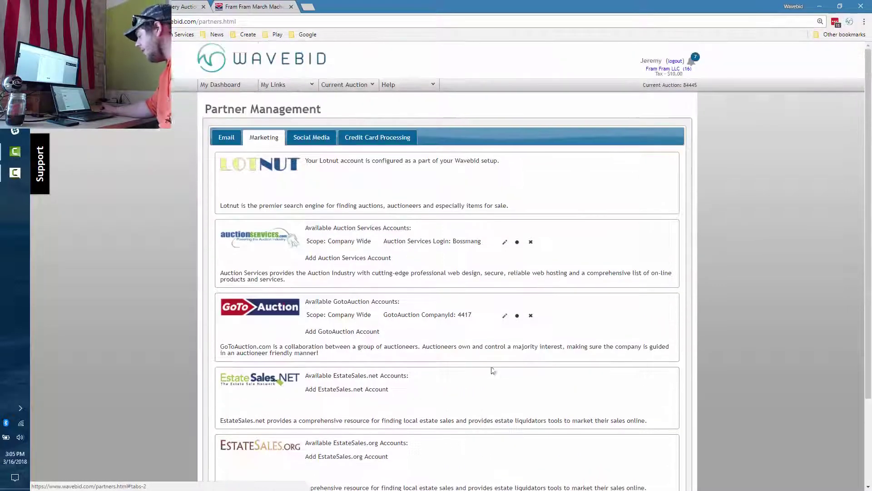
left_click(313, 138)
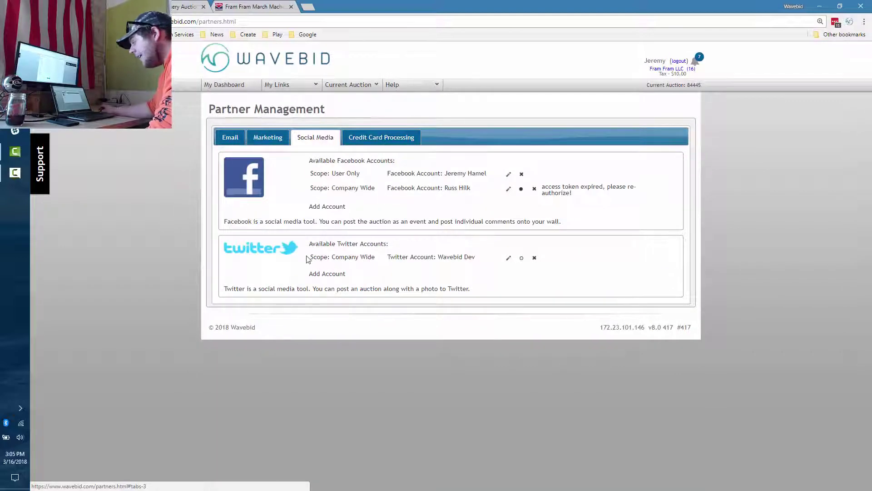
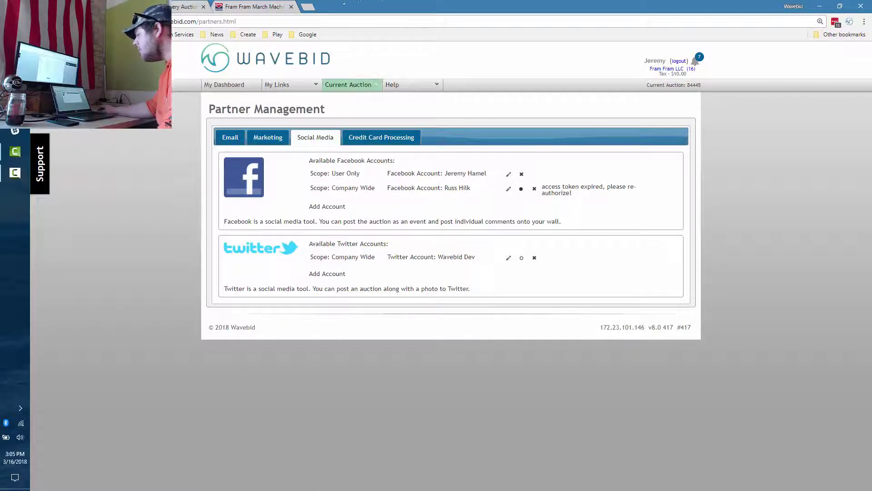
Review the company and lot information on the GoToAuction listing, and return to Partner Management in Wavebid
left_click(254, 6)
scroll(418, 261, "down", 2)
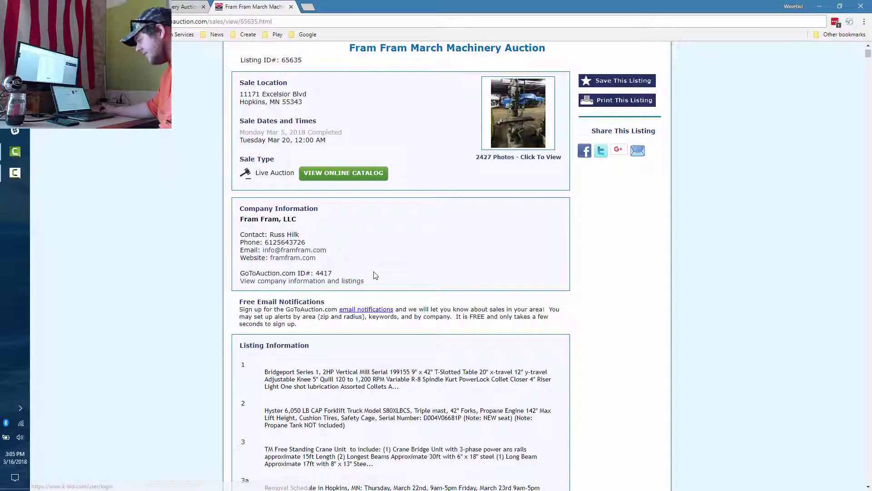
scroll(374, 276, "down", 3)
scroll(374, 275, "down", 2)
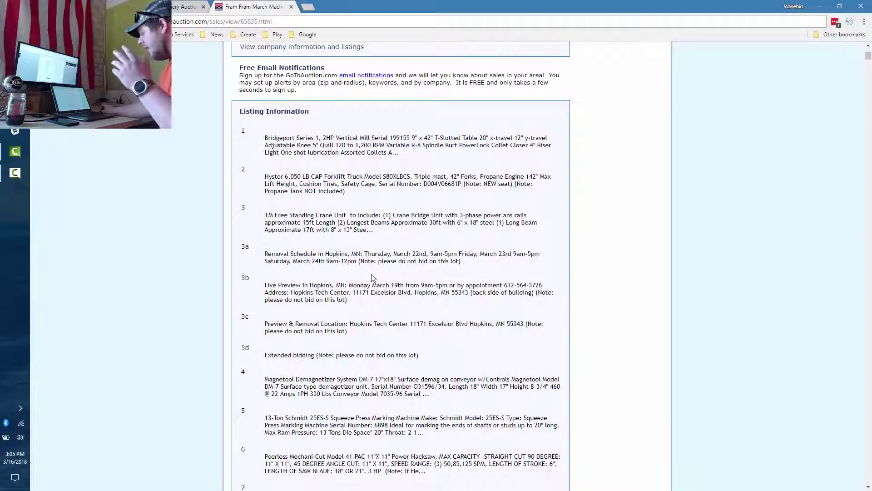
key("alt+Left")
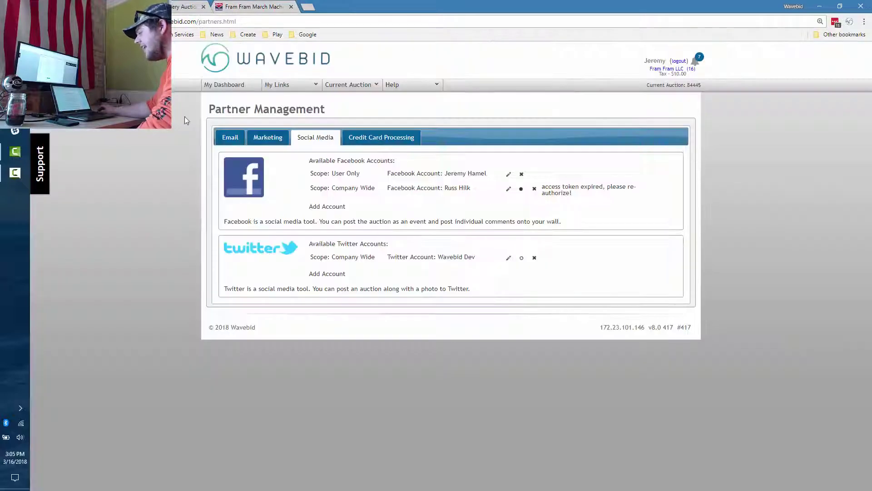
Open the marketing tasks of the current auction and review the online task list
mouse_move(347, 91)
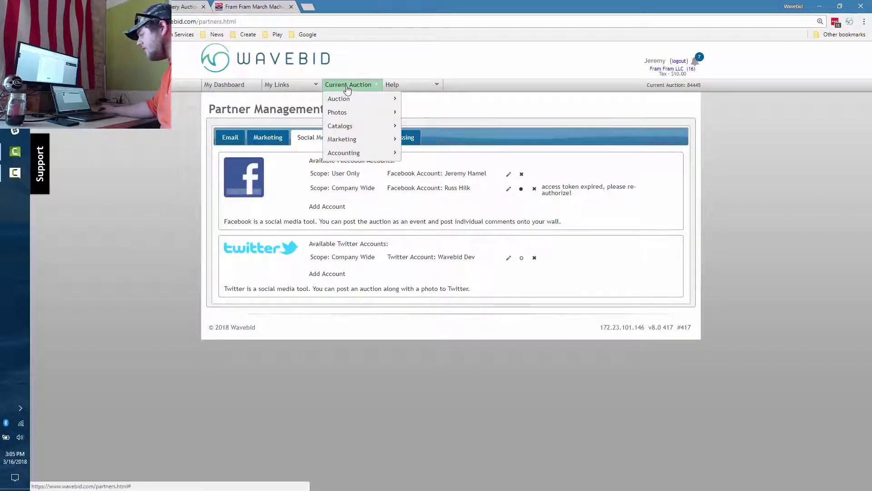
mouse_move(364, 141)
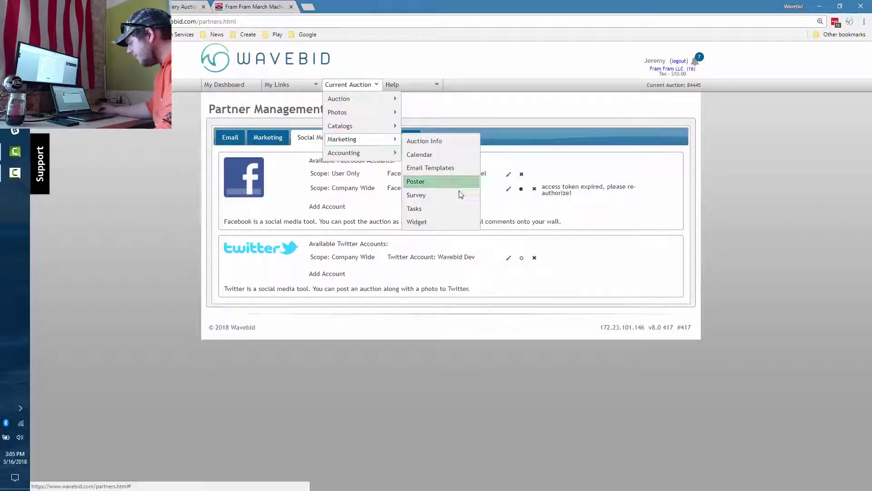
left_click(447, 210)
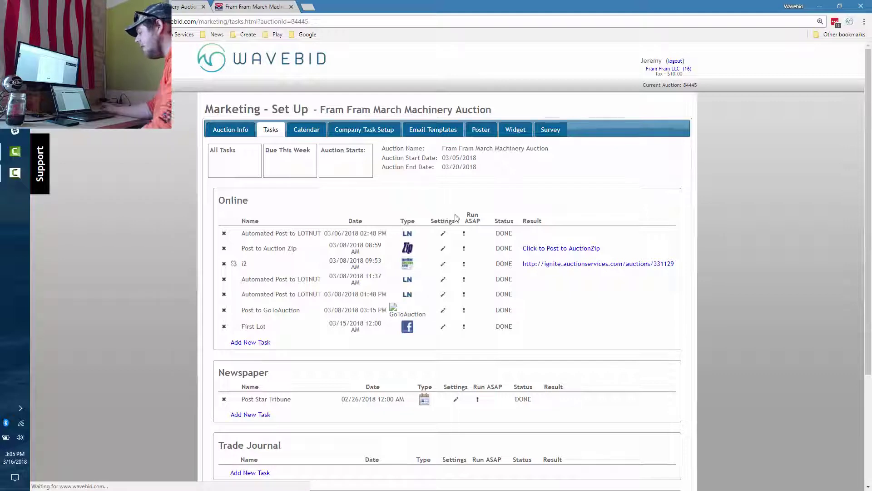
scroll(400, 250, "down", 1)
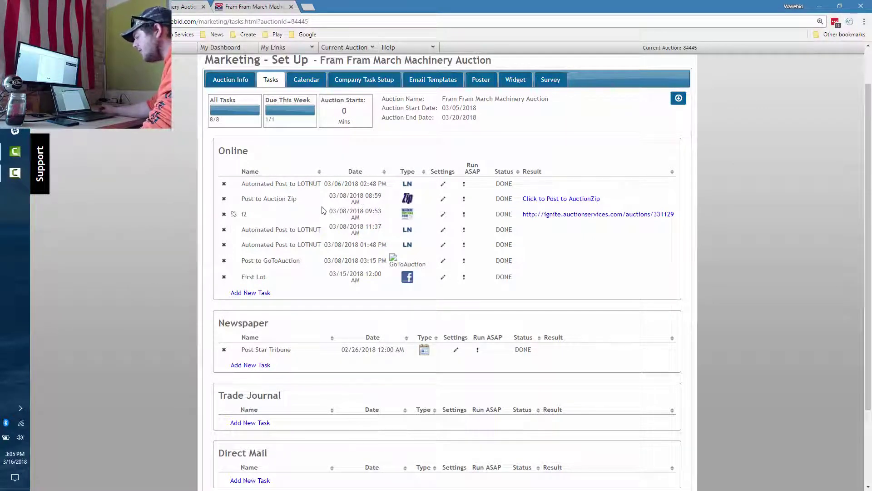
Add a new online Facebook task named "Auction CLosing Post" and date it 03/19/2018 00:00
left_click(250, 292)
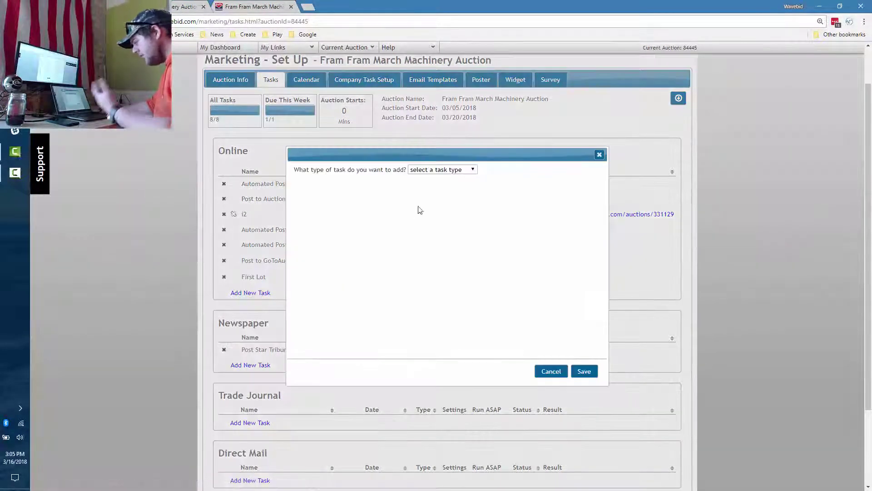
left_click(461, 170)
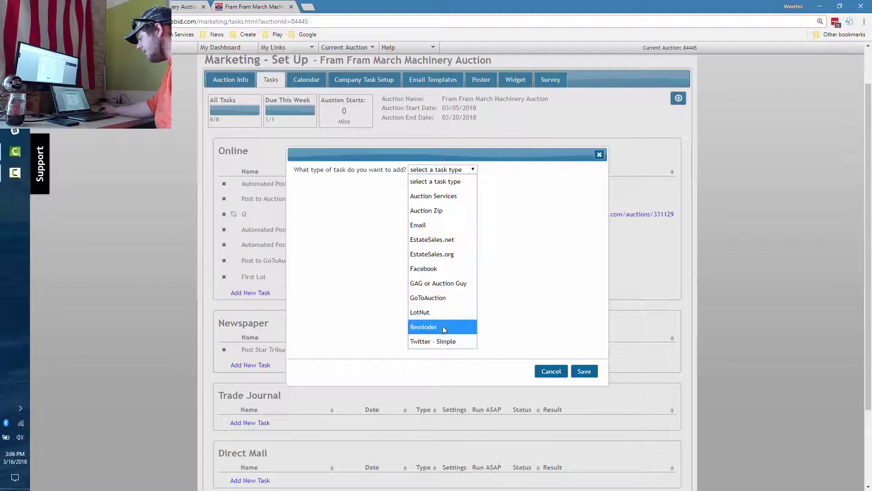
left_click(449, 270)
left_click(353, 211)
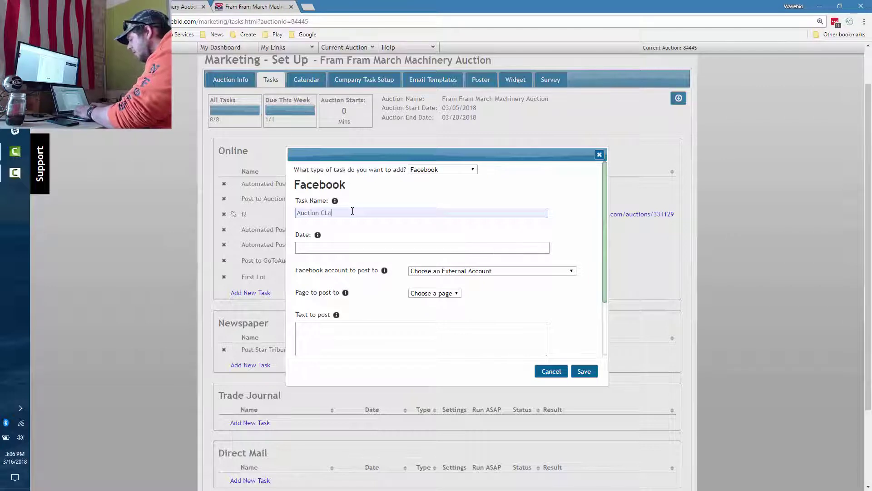
left_click(374, 247)
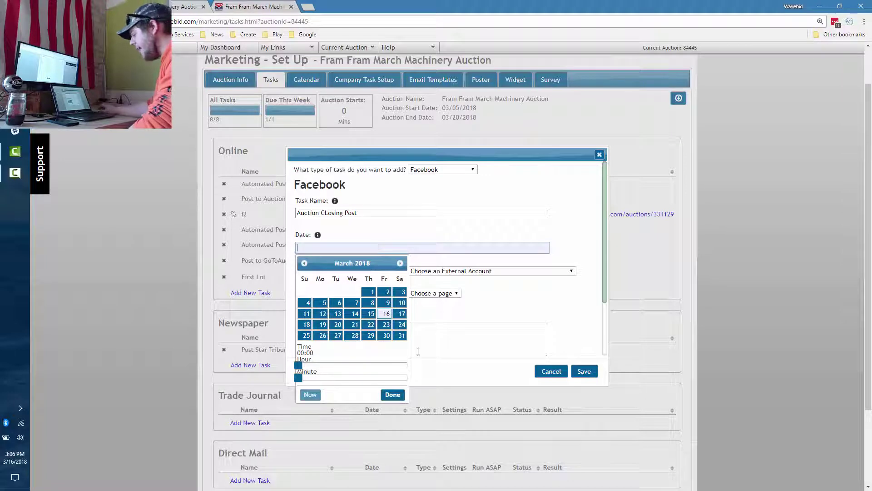
left_click(320, 328)
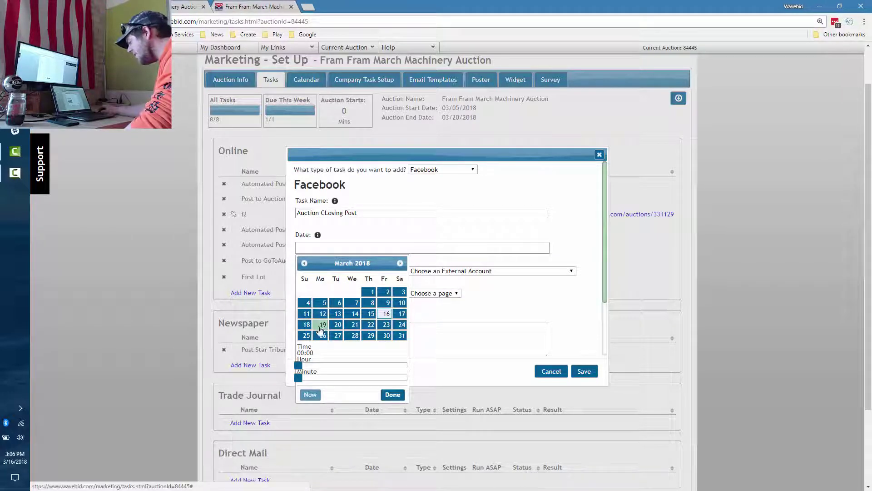
left_click(393, 395)
Choose the authorized personal Facebook account for the task and set Fram Fram as the page to post to
left_click(519, 271)
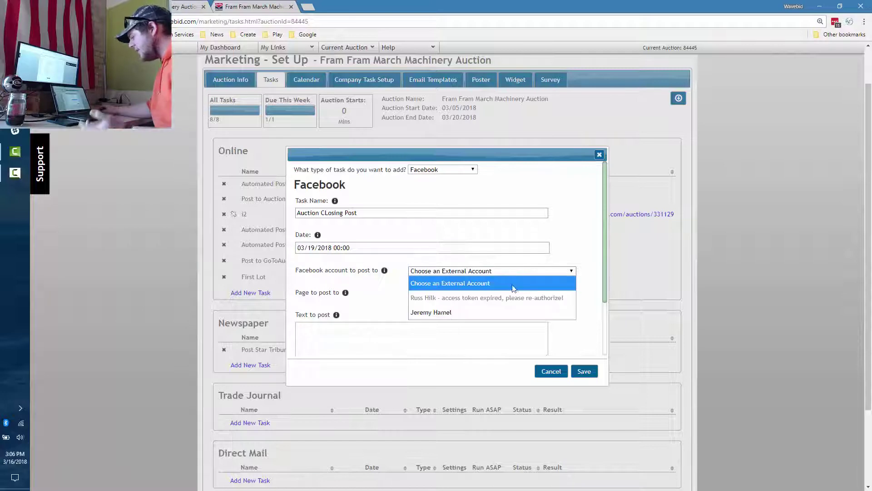
left_click(501, 310)
left_click(457, 296)
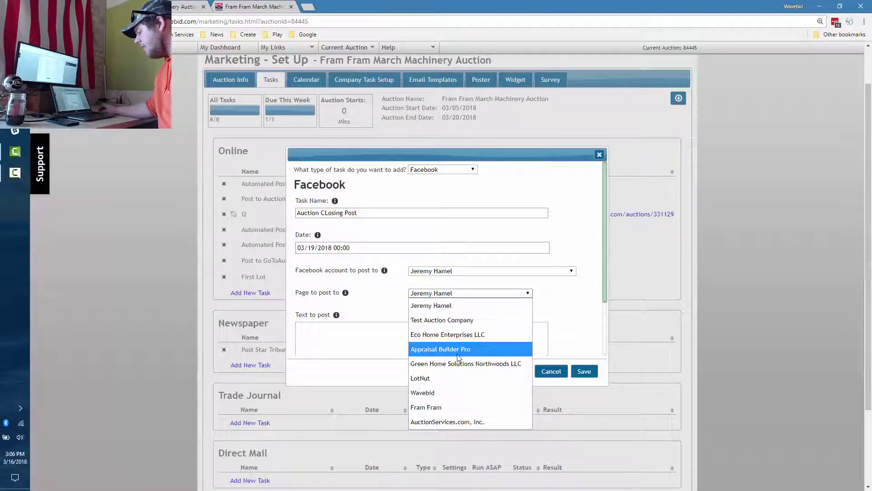
left_click(448, 408)
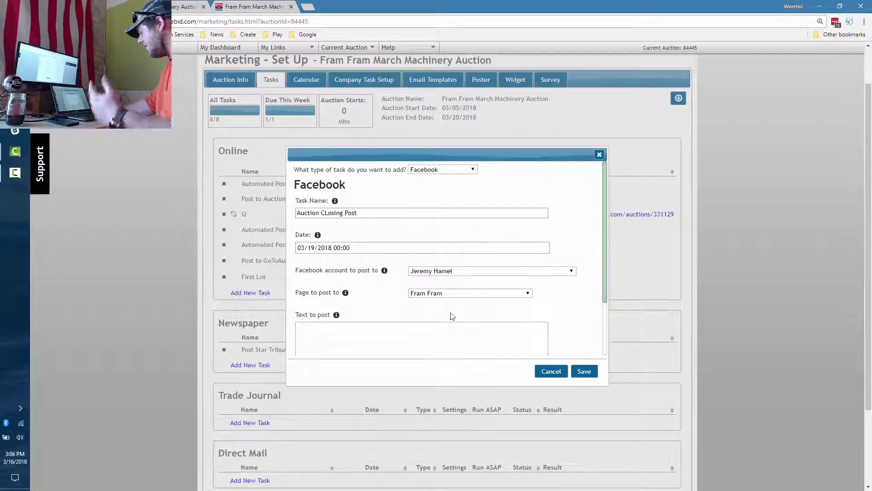
Review the text, photo and highlight options of the Facebook task, and cancel the new task without saving
scroll(453, 316, "down", 2)
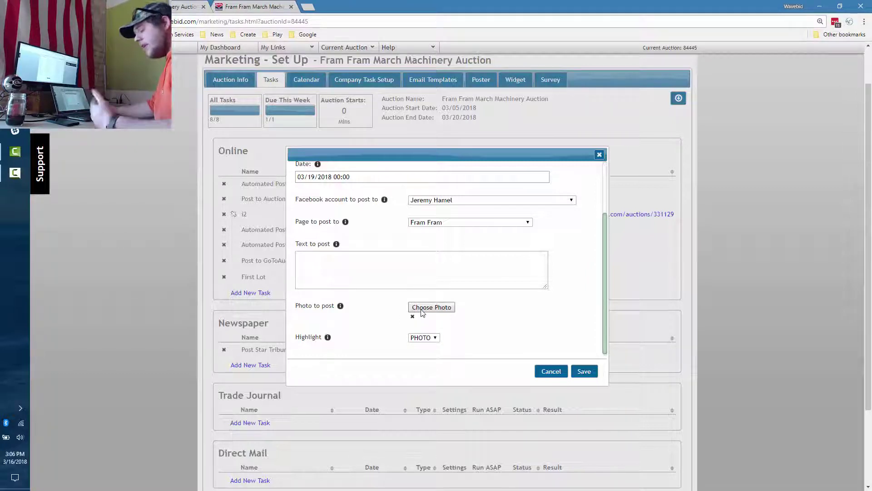
scroll(430, 335, "down", 1)
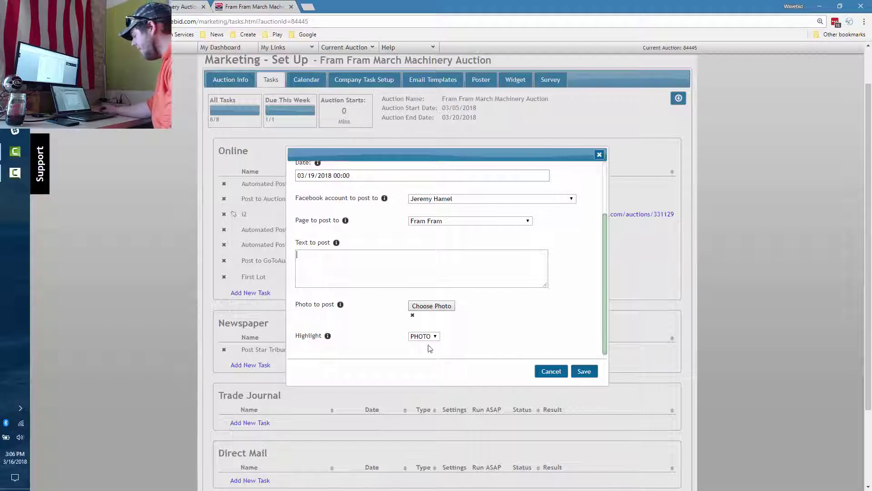
left_click(436, 337)
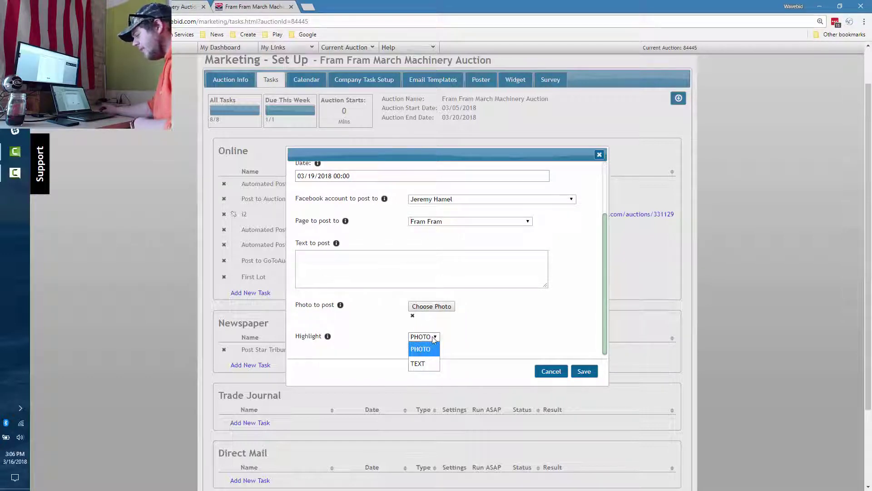
left_click(582, 311)
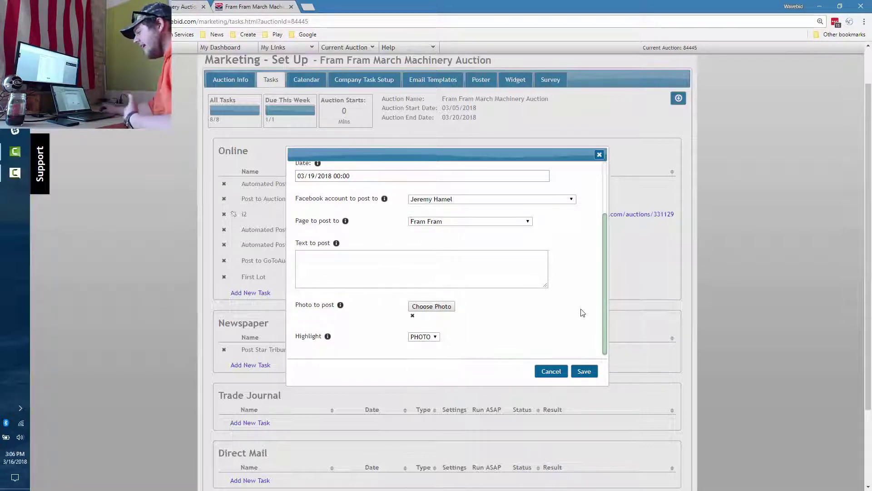
left_click(557, 369)
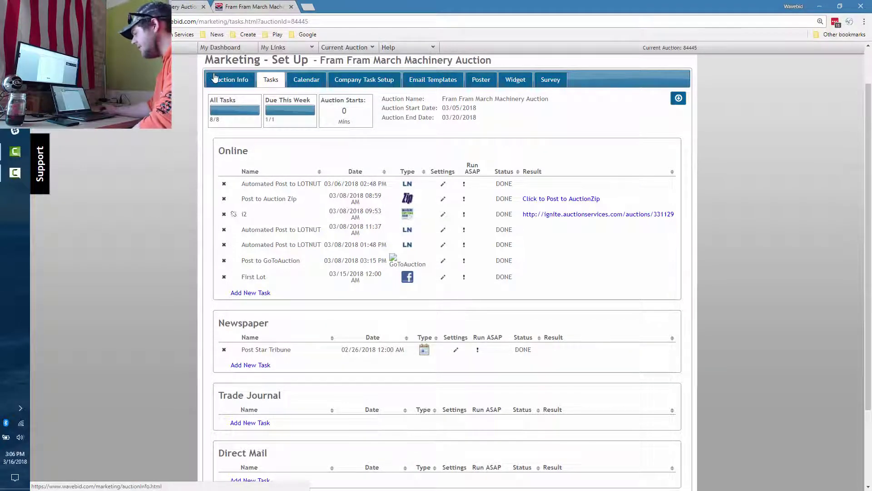
Return to the GoToAuction listing, look through its lot descriptions and photo gallery, and close the listing
left_click(9, 22)
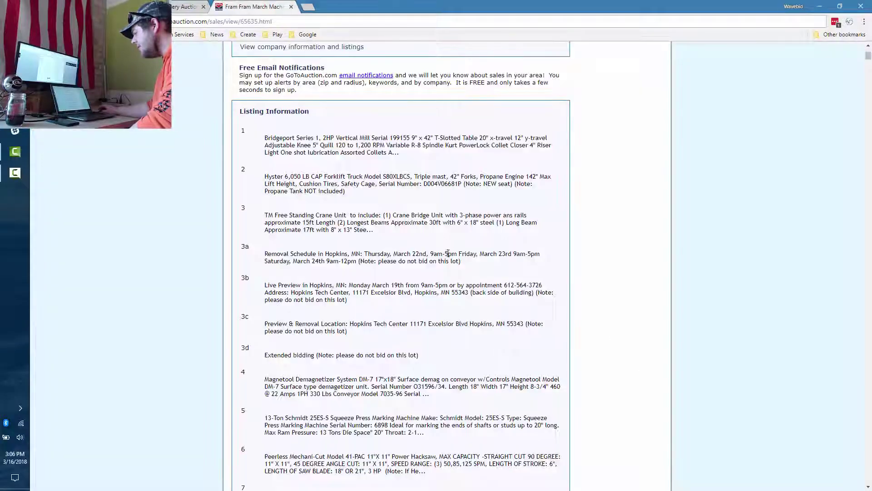
scroll(448, 254, "down", 20)
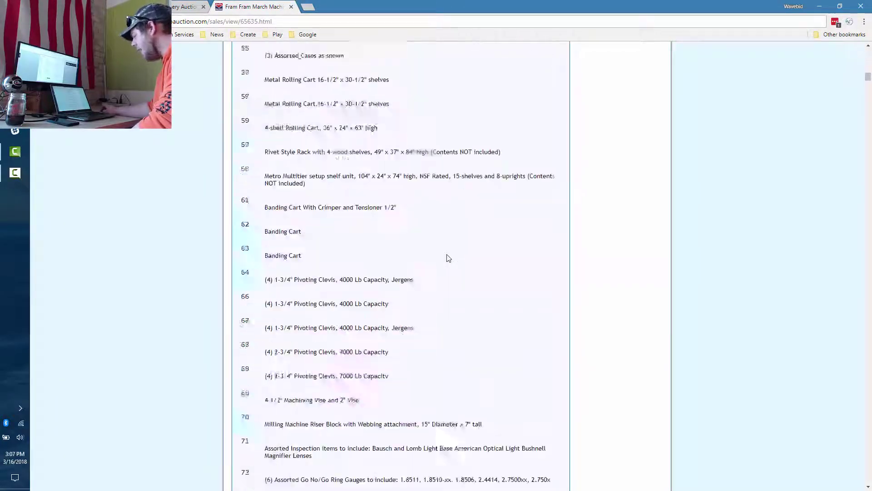
scroll(448, 258, "down", 20)
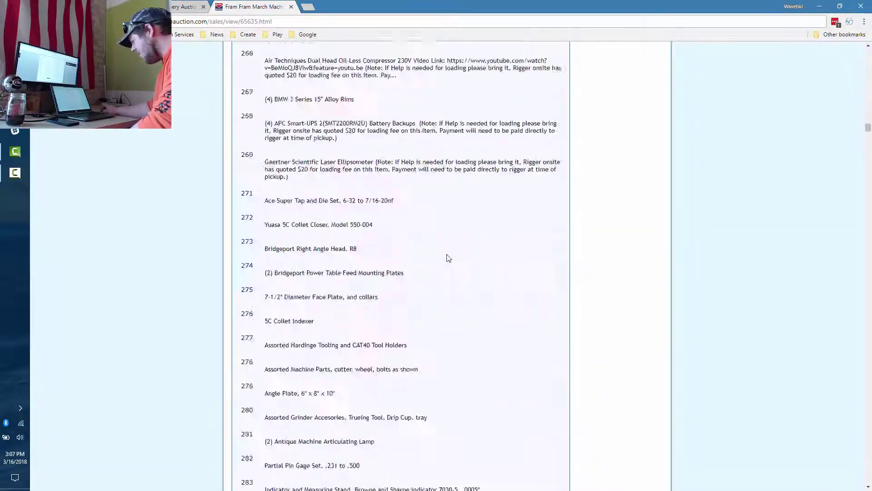
scroll(448, 258, "down", 20)
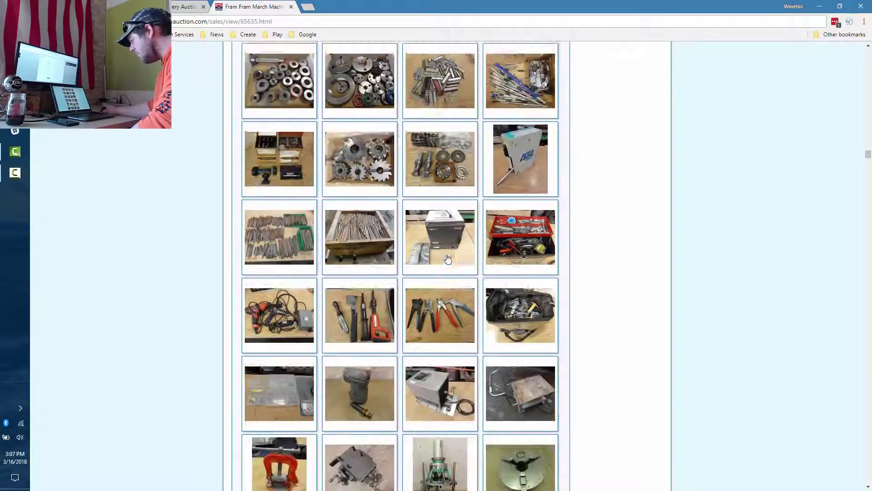
scroll(448, 258, "up", 20)
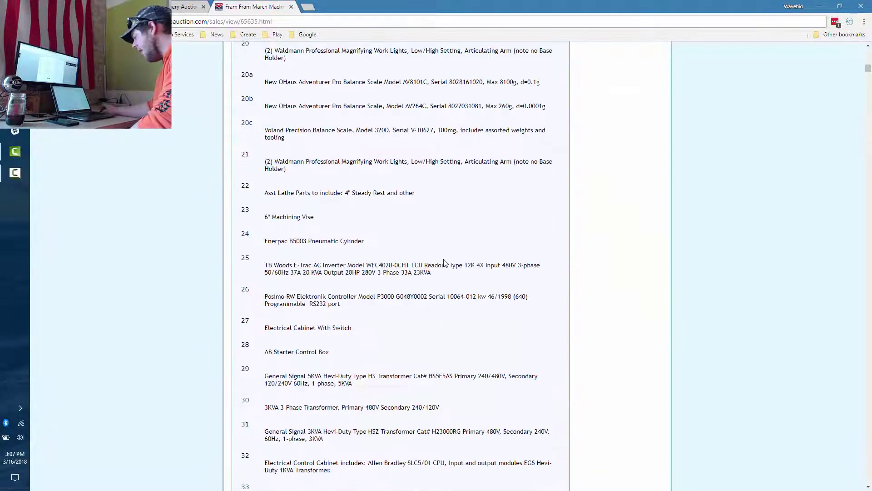
scroll(445, 263, "up", 20)
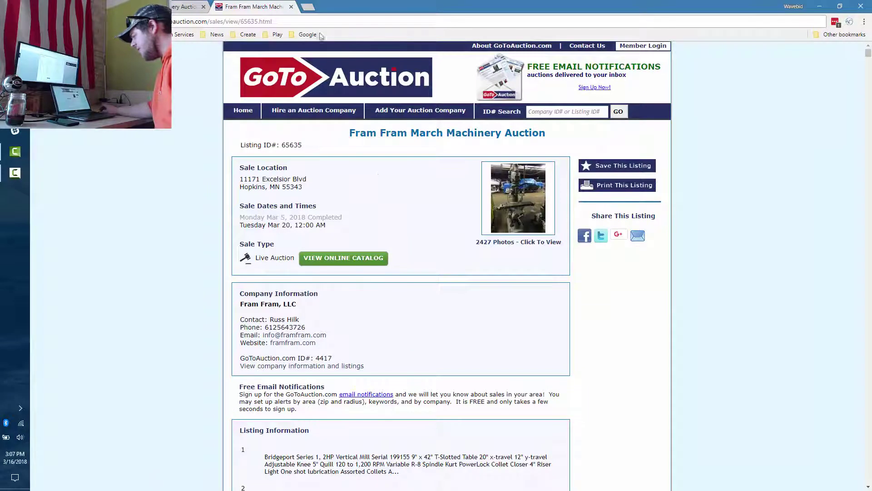
left_click(289, 7)
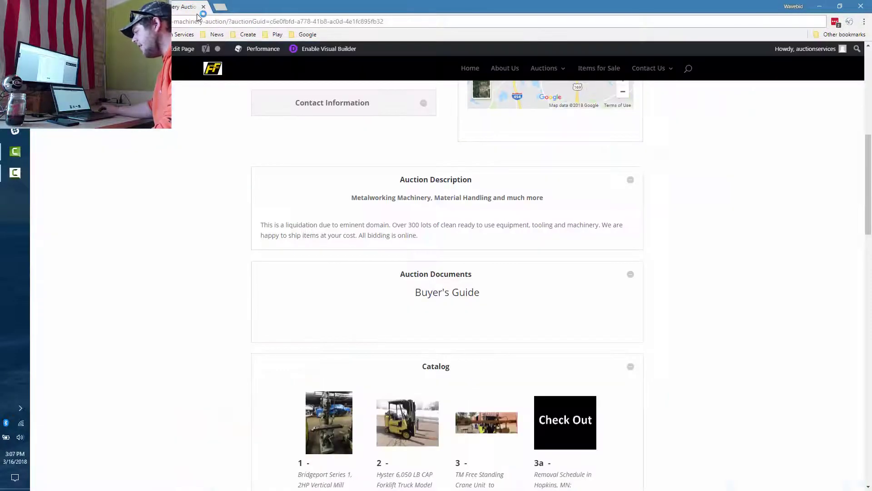
Close the Fram Fram website page and review the auction schedule, auctioneer notes and featured items on Auction Portal Network
left_click(203, 7)
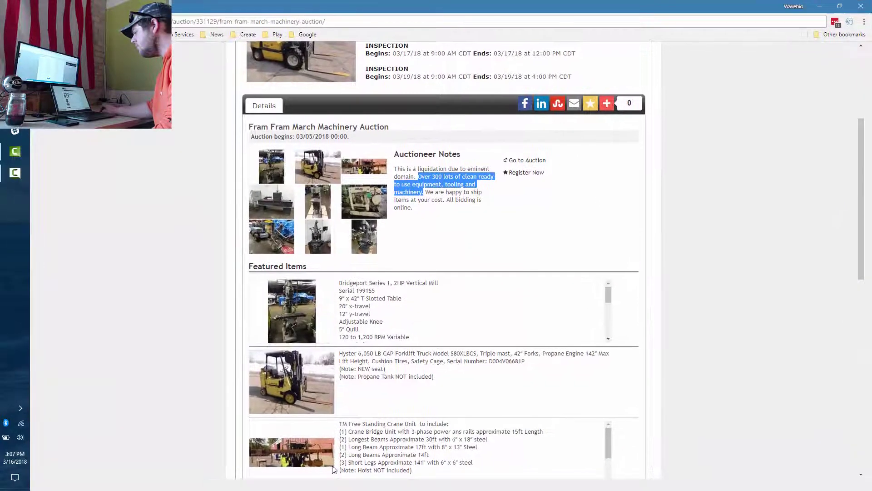
scroll(169, 311, "up", 4)
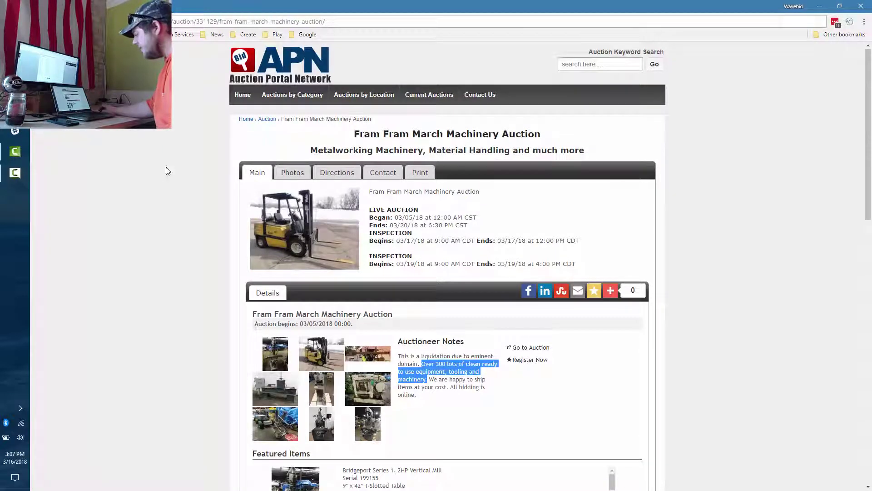
scroll(563, 207, "down", 1)
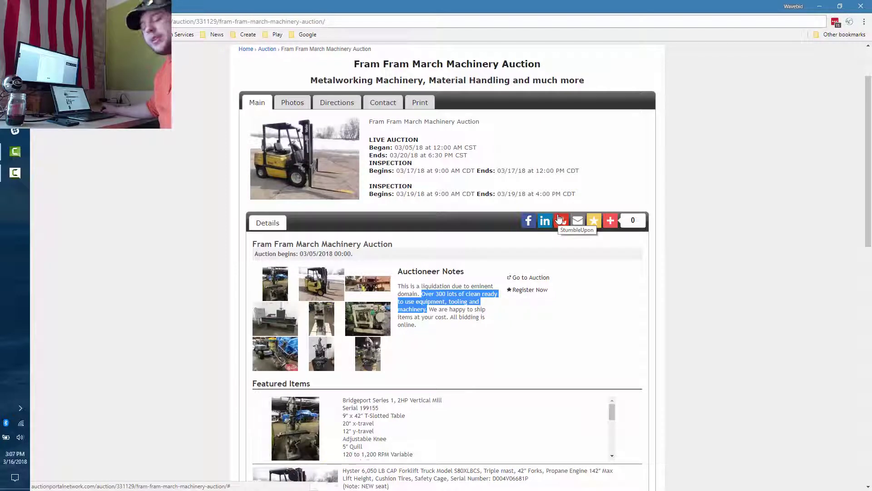
scroll(135, 296, "down", 1)
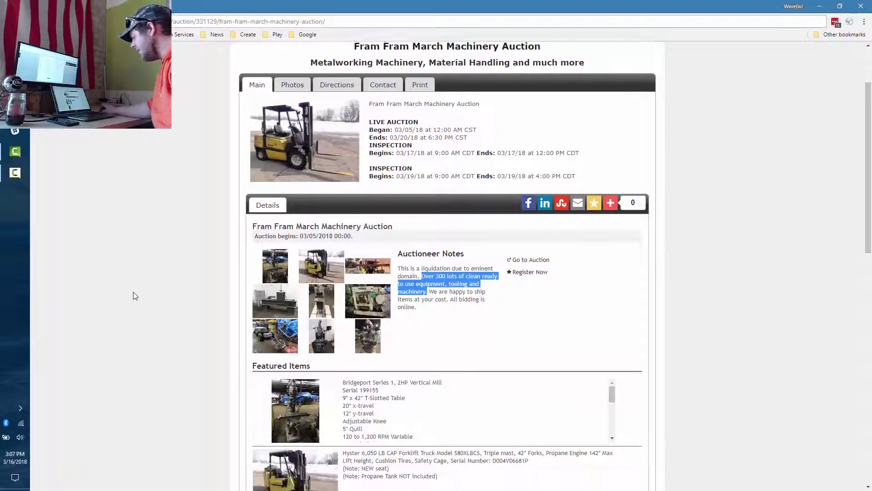
scroll(135, 296, "down", 1)
left_click(501, 268)
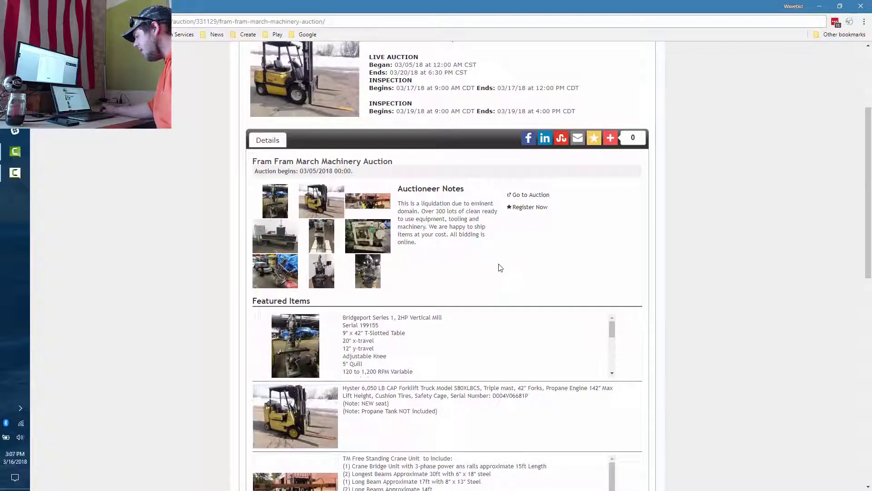
scroll(506, 368, "down", 5)
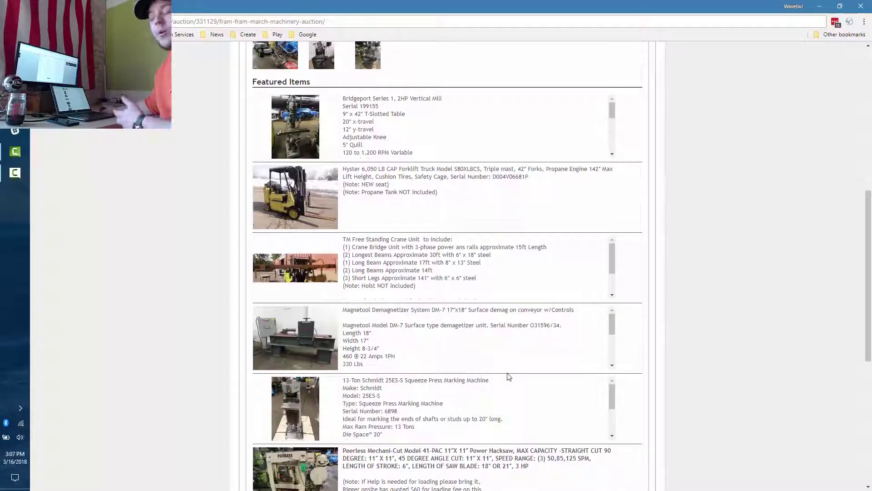
scroll(661, 295, "down", 2)
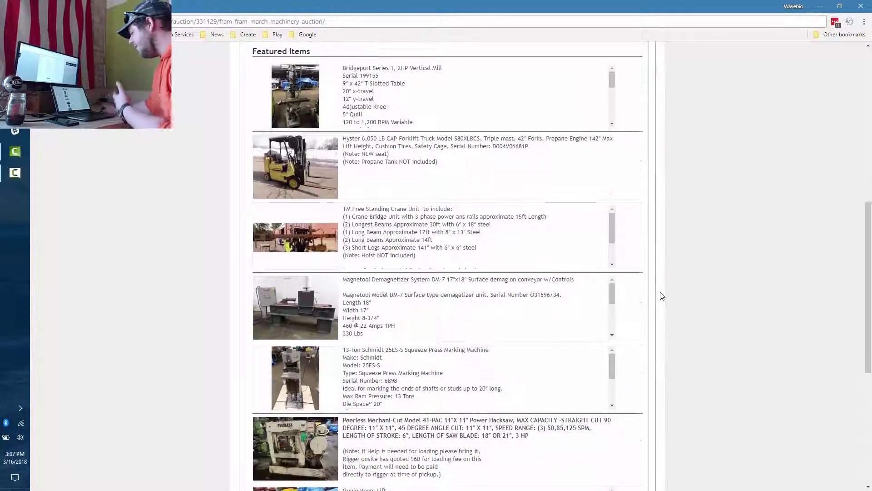
scroll(661, 295, "down", 4)
scroll(662, 296, "up", 8)
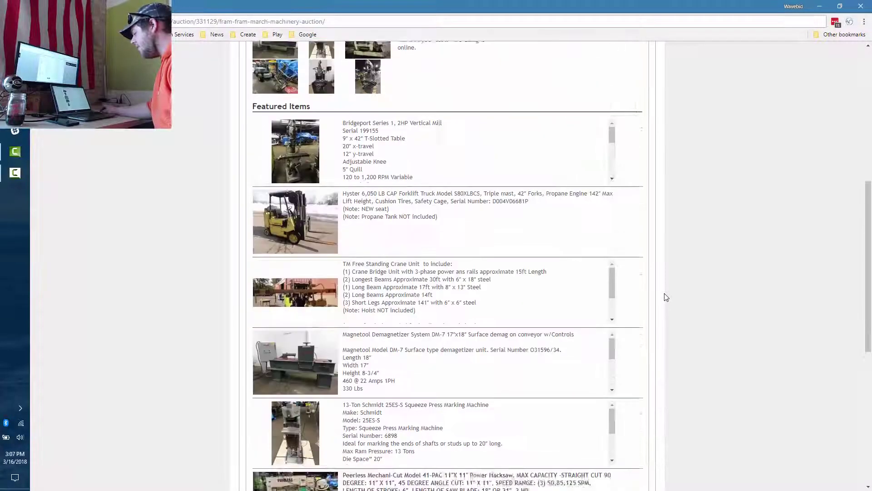
scroll(533, 224, "up", 6)
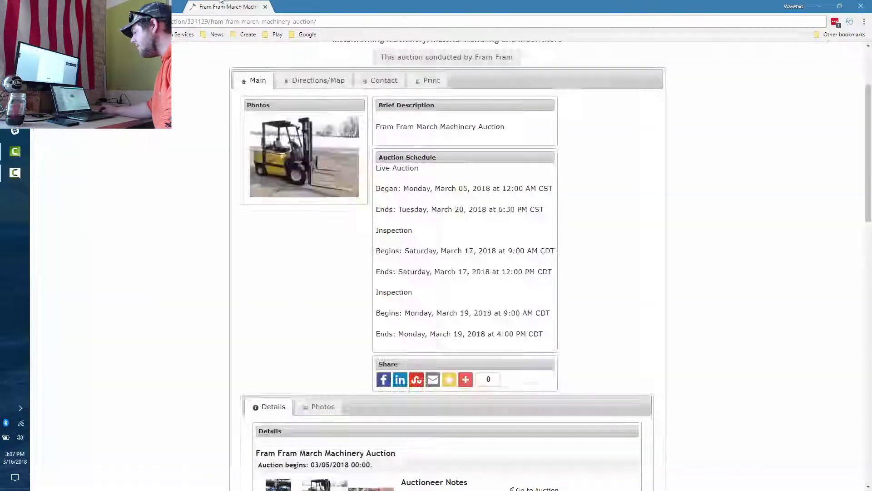
Review the auction's listings on National Auction List and auctionservices.com, and close the auctionservices.com page
left_click_drag(220, 0, 212, 13)
scroll(182, 226, "up", 3)
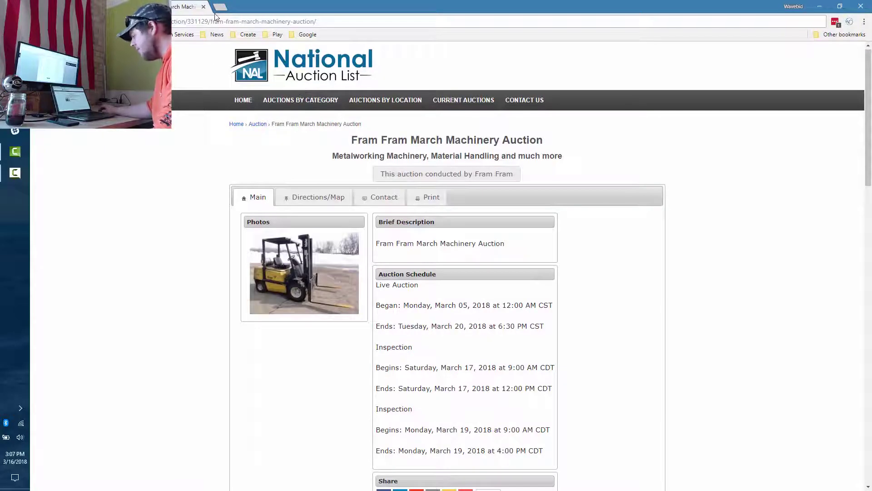
left_click_drag(187, 6, 252, 9)
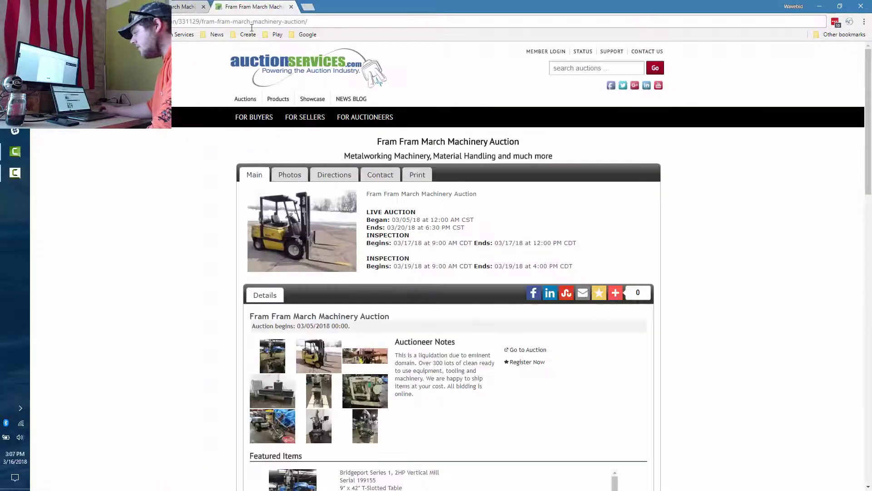
scroll(200, 224, "down", 3)
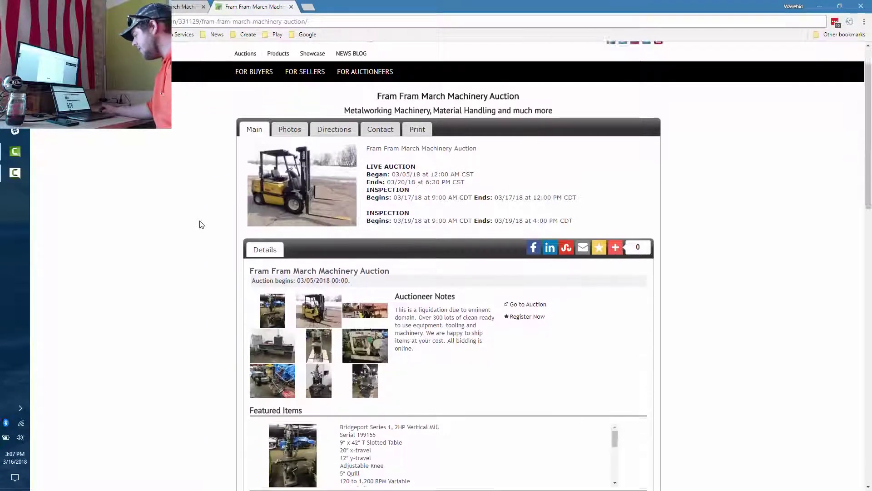
left_click(292, 6)
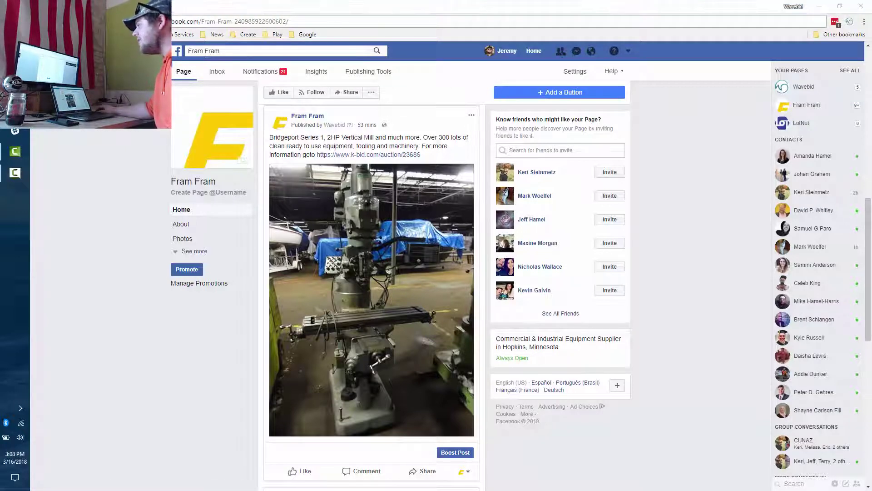
Switch from the Facebook page to the Craigslist posting preview and view the second photo of the Bridgeport vertical mill
key("alt+Tab")
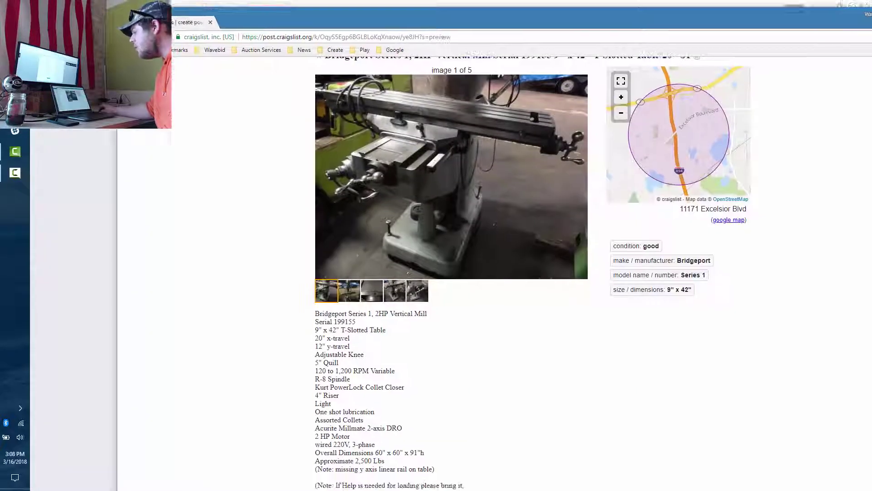
scroll(111, 151, "up", 2)
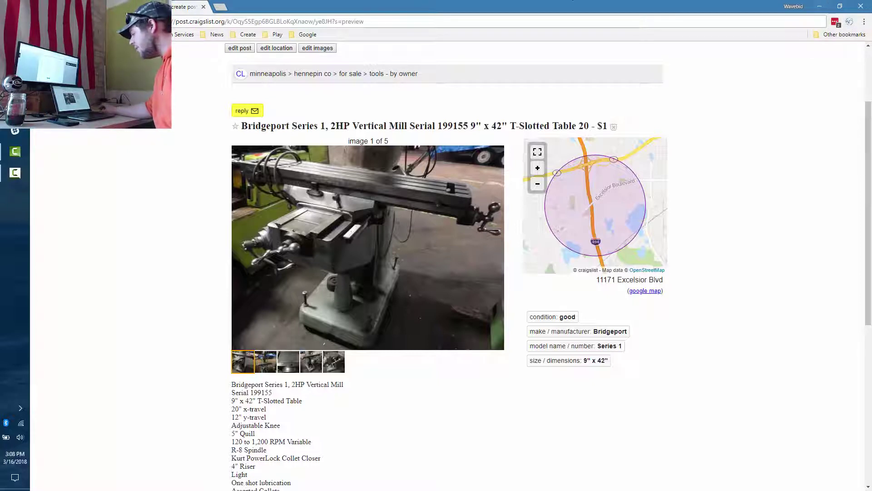
scroll(274, 146, "down", 2)
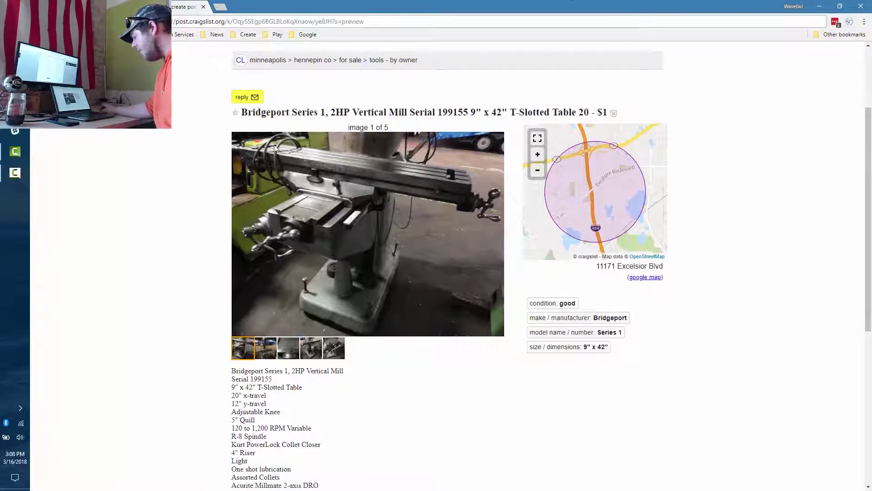
left_click(267, 269)
scroll(271, 289, "down", 1)
scroll(270, 288, "down", 1)
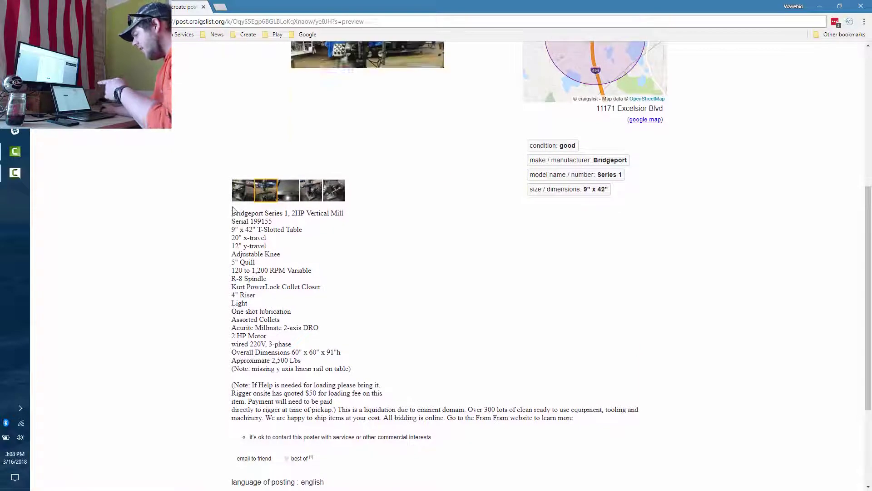
Read through the Bridgeport mill's item description and auction notes in the Craigslist posting preview
left_click_drag(230, 211, 387, 376)
left_click(400, 375)
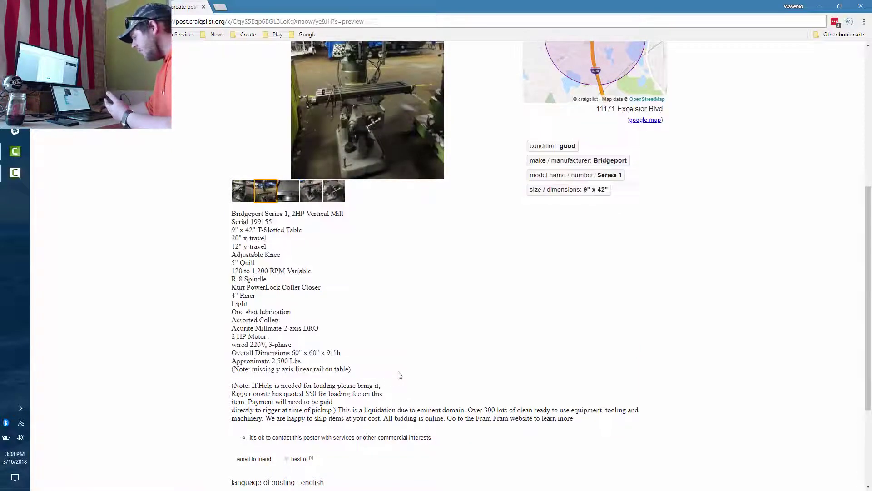
scroll(400, 375, "up", 3)
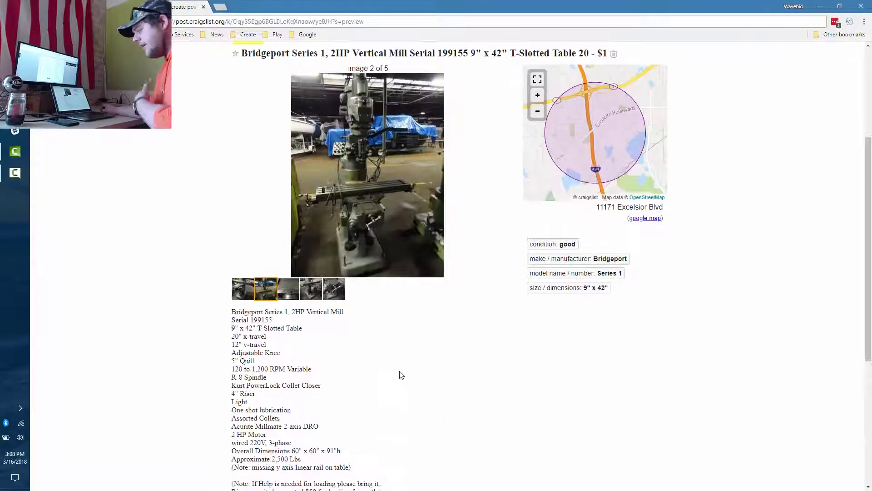
scroll(400, 375, "down", 5)
scroll(401, 376, "down", 1)
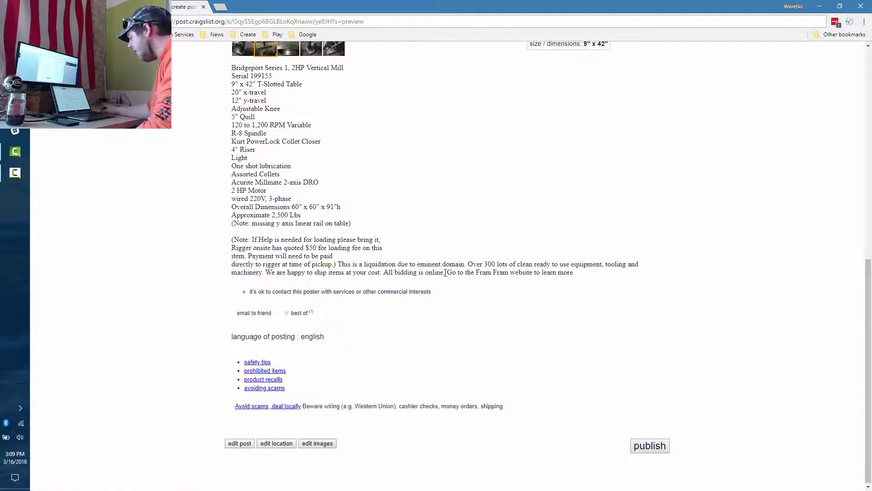
scroll(450, 261, "up", 5)
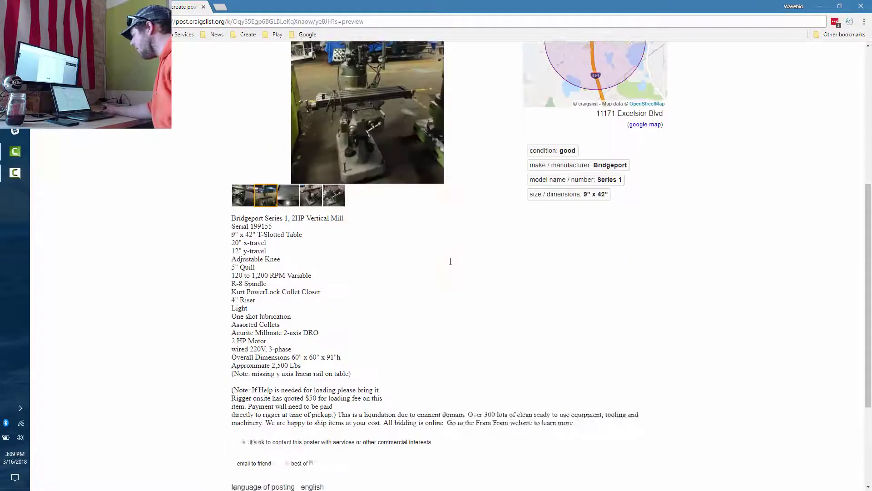
Examine the Fram Fram Spring email template for the auction in Wavebid, including its featured lot blocks
scroll(425, 334, "up", 3)
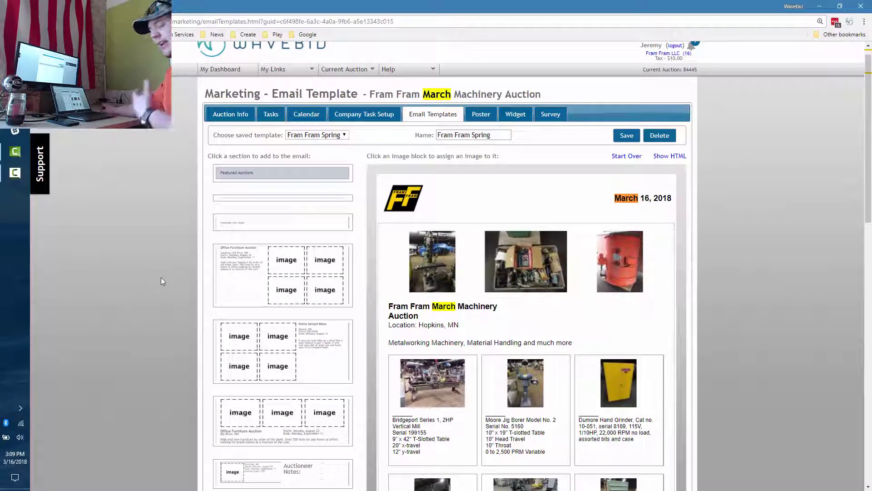
scroll(161, 283, "down", 2)
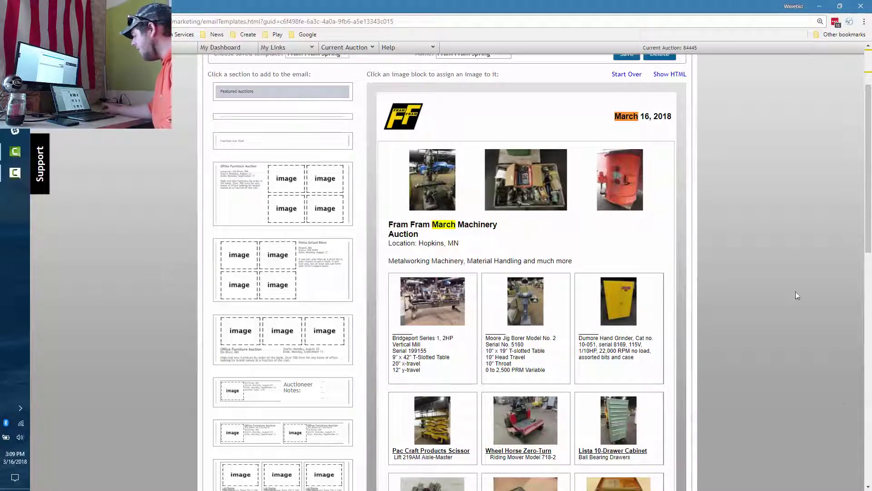
Show the HTML source of the Fram Fram Spring email template and select all of its code
scroll(792, 289, "up", 2)
scroll(791, 287, "down", 3)
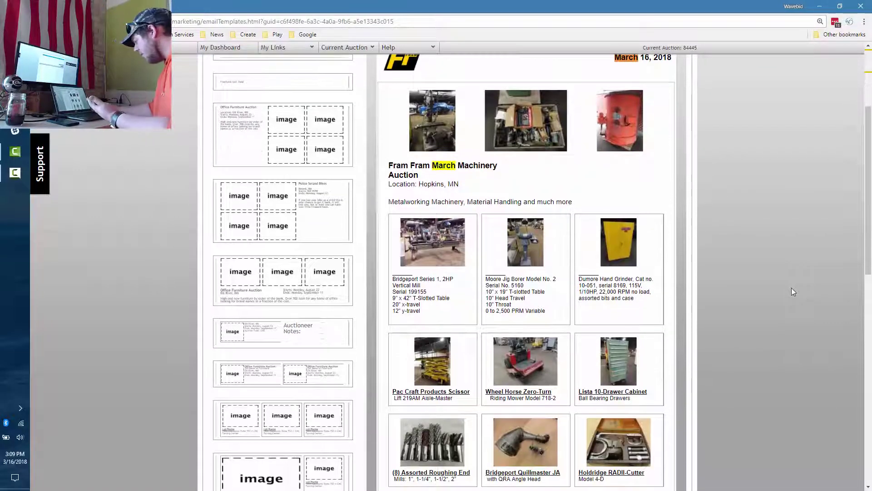
scroll(791, 288, "up", 1)
scroll(791, 287, "up", 2)
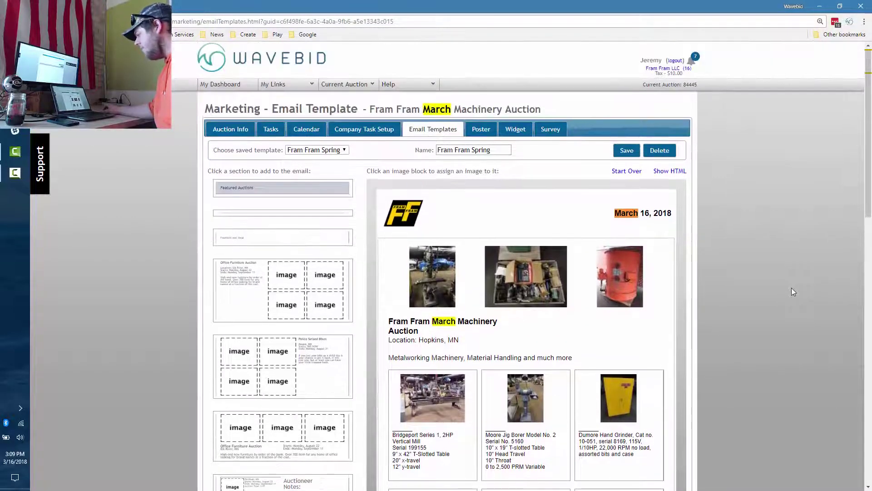
scroll(260, 309, "down", 1)
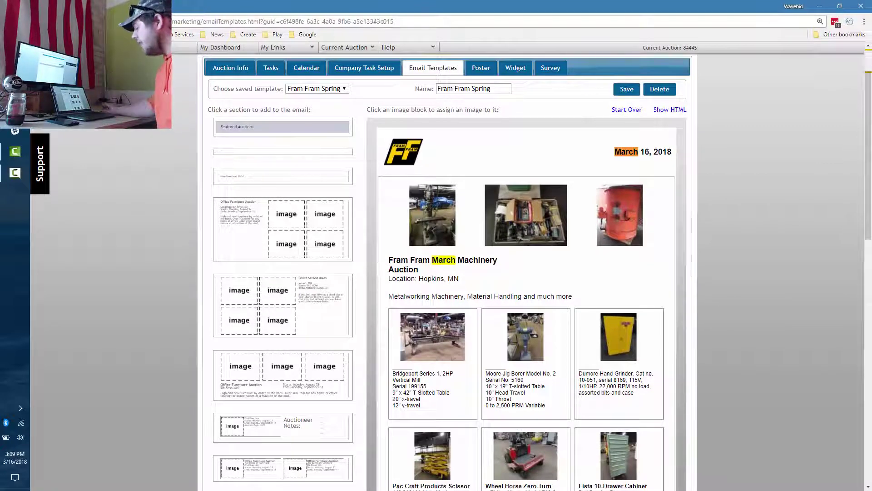
left_click(677, 111)
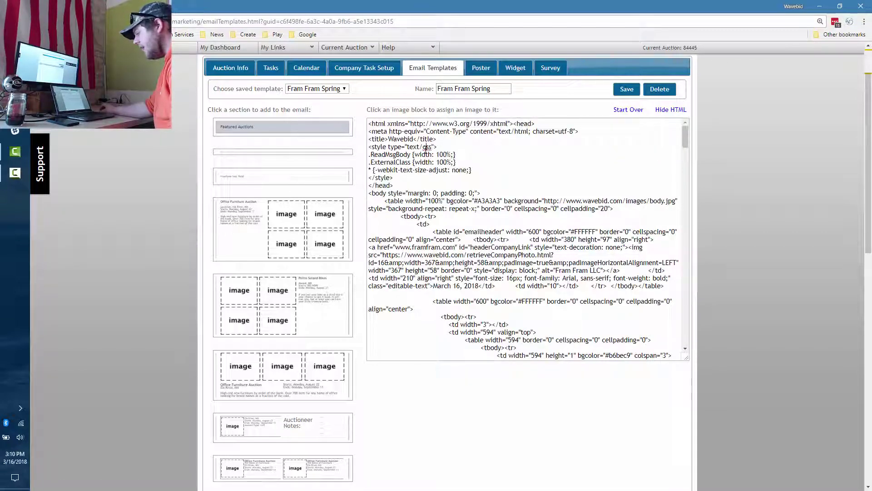
key("ctrl+a")
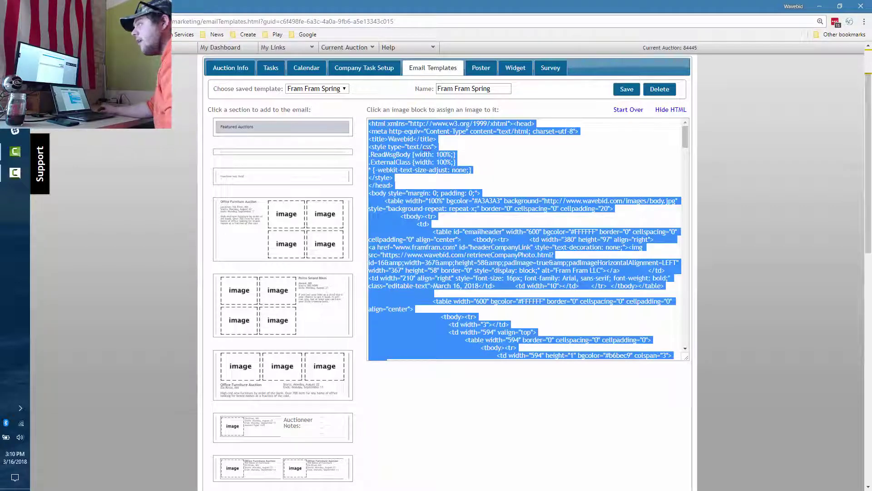
Switch to the Wavebid customer list window and review its auction filters and the listed customers
key("alt+Tab")
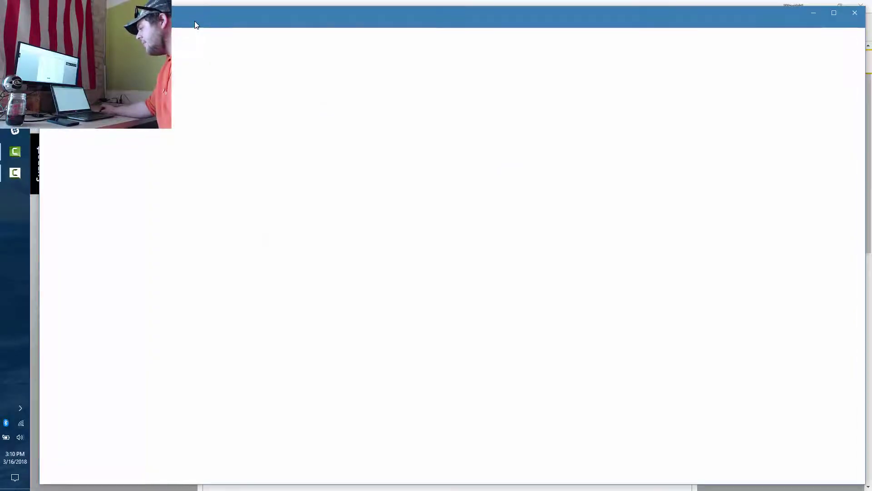
double_click(196, 25)
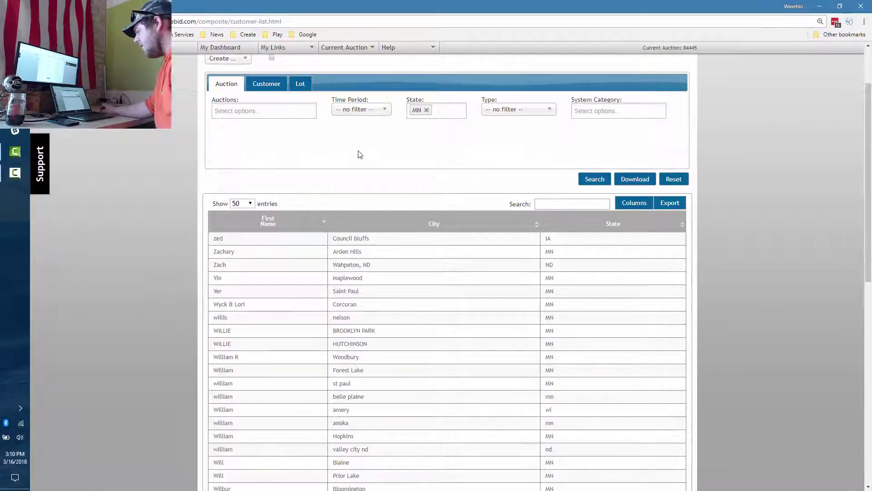
scroll(360, 154, "down", 1)
scroll(360, 154, "up", 1)
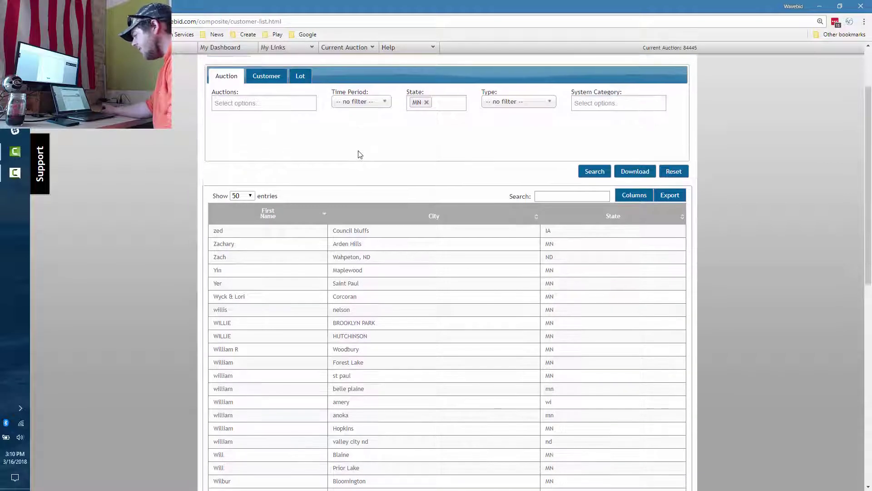
scroll(360, 154, "up", 1)
scroll(360, 154, "down", 1)
scroll(360, 154, "up", 1)
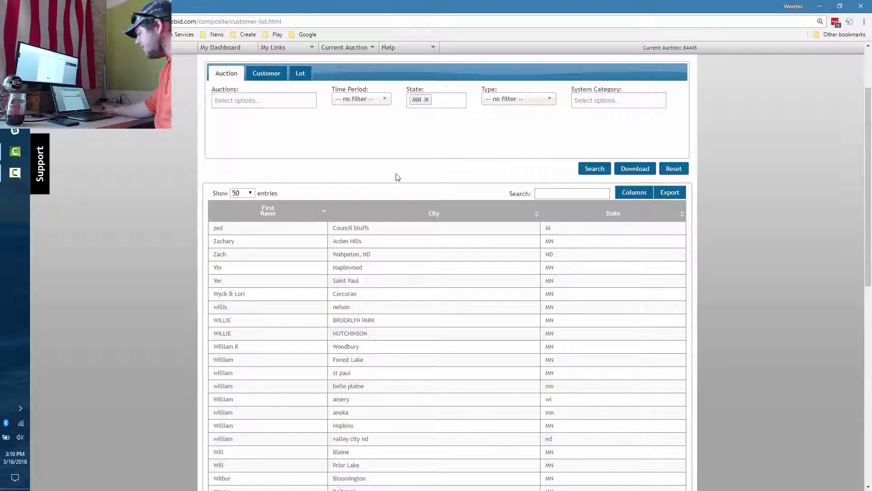
scroll(398, 177, "up", 1)
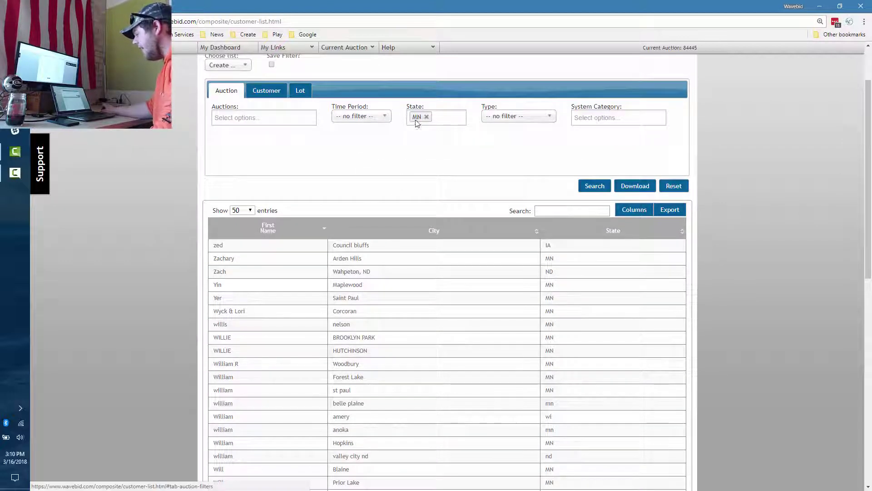
Look through the customer and lot filter options of the customer list, ending on the customer filters
left_click(267, 91)
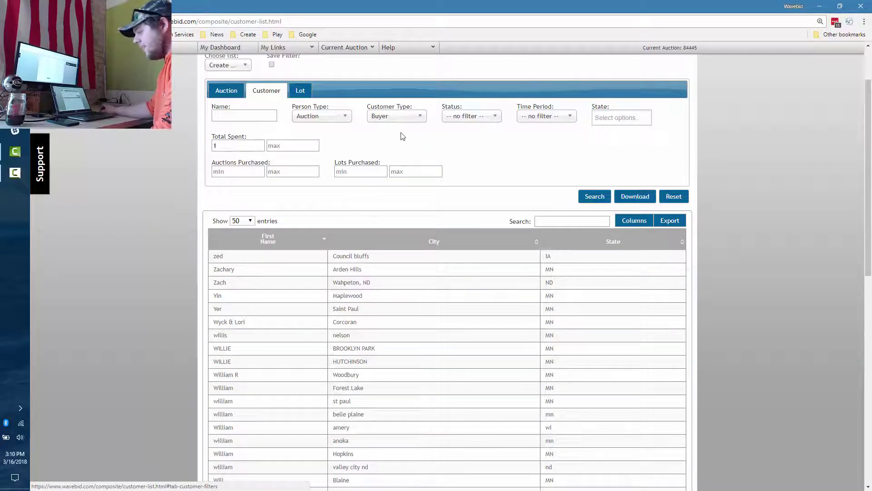
left_click(300, 90)
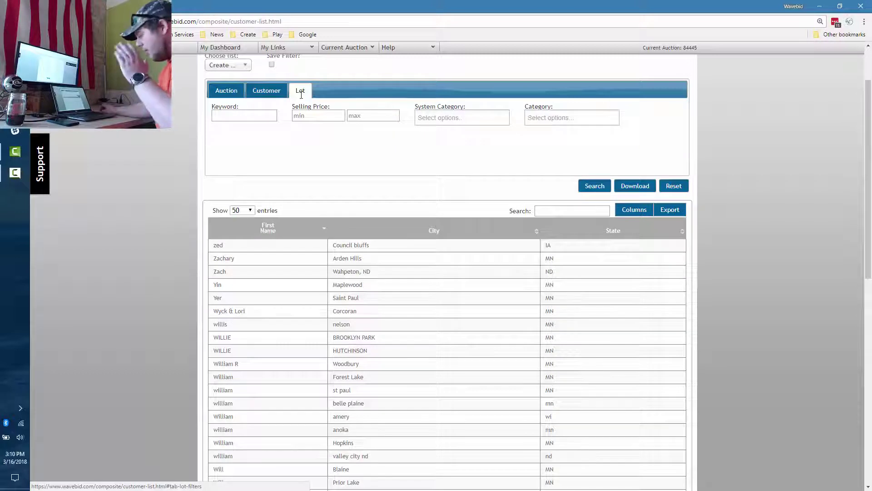
left_click(254, 93)
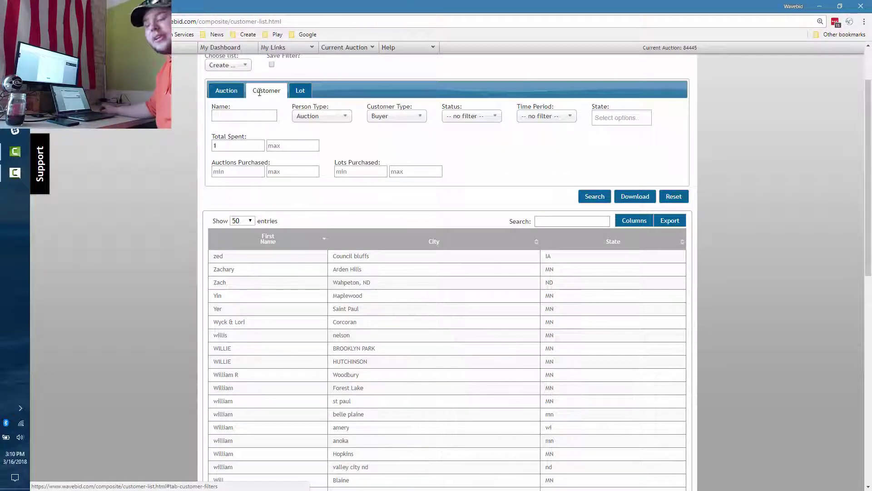
Export the filtered customer list as a CSV file
scroll(795, 217, "down", 1)
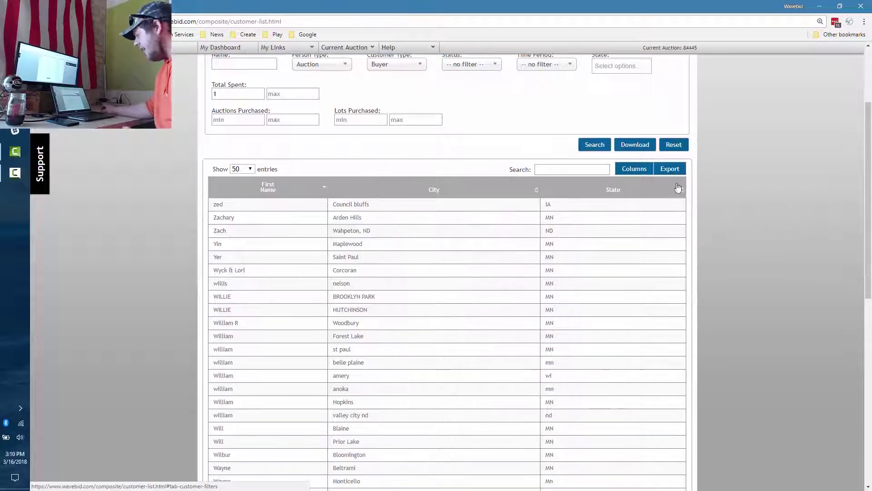
left_click(671, 173)
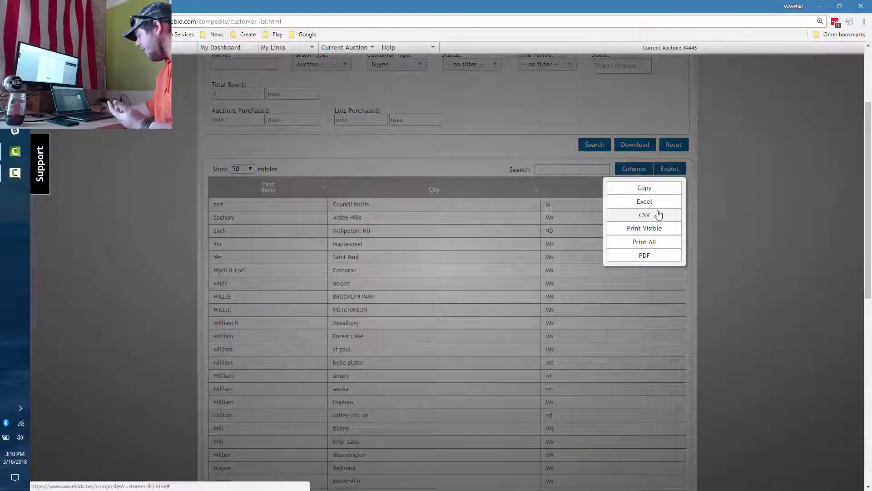
left_click(657, 216)
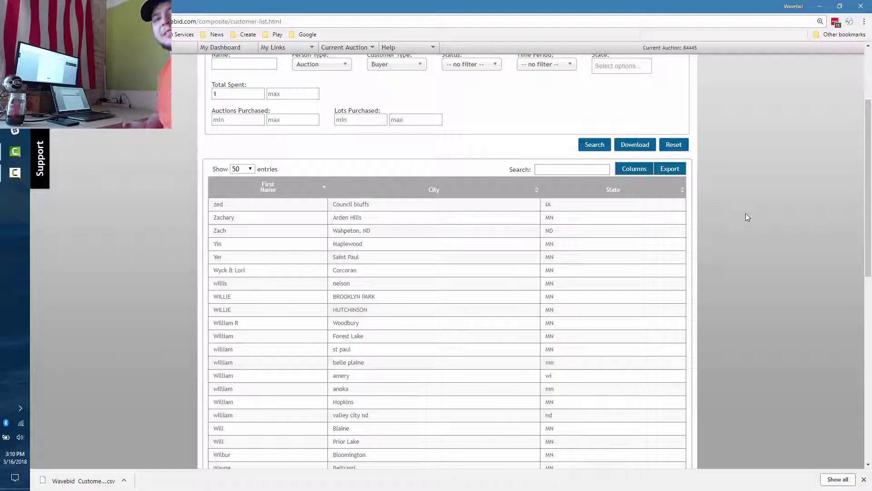
Enter "Vertical Mill" as the keyword in the customer list's lot filters
scroll(512, 148, "up", 3)
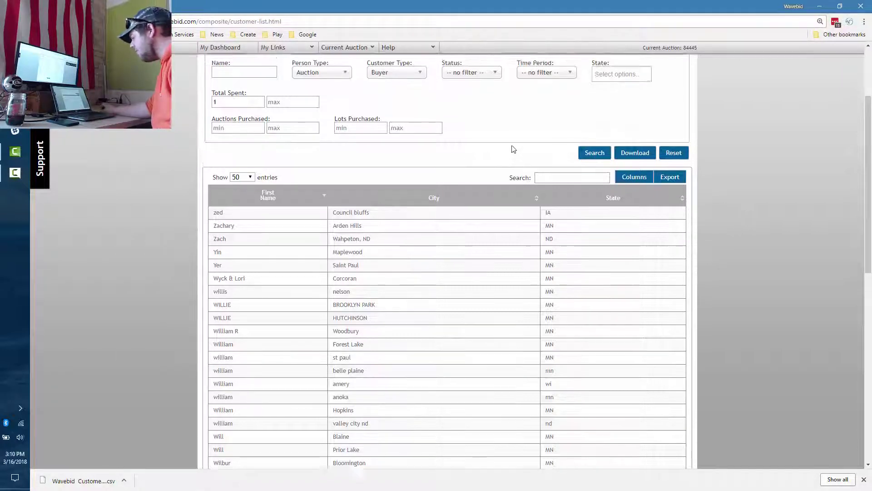
left_click(301, 161)
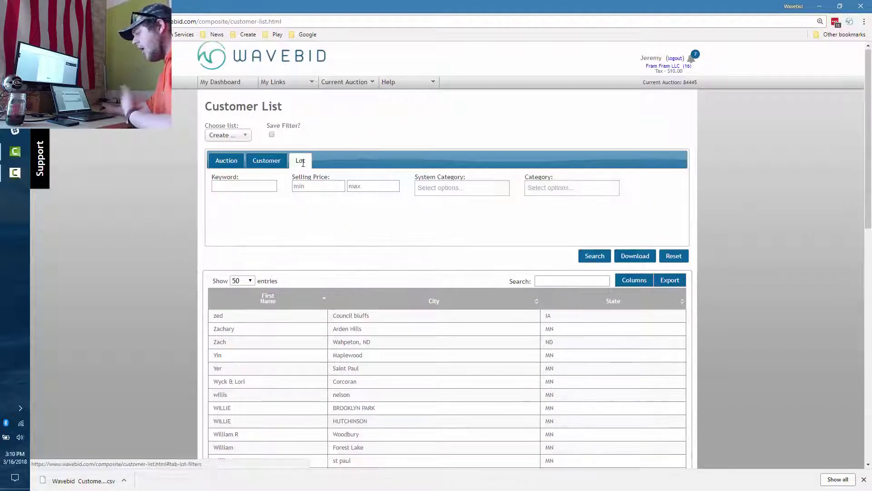
left_click(270, 189)
type("Verti")
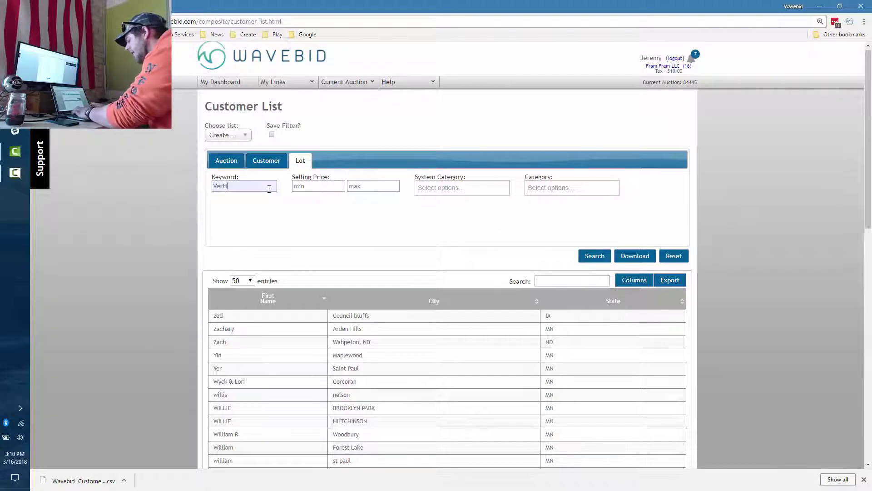
type("ca")
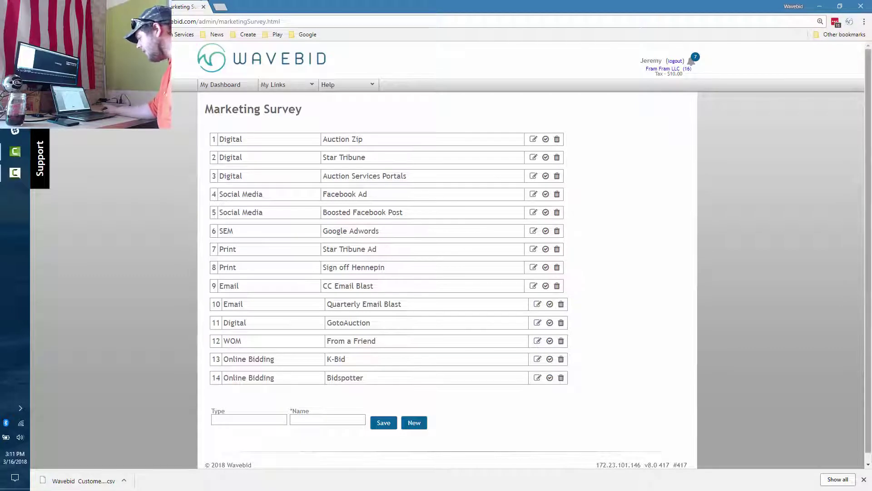
Dismiss the download bar and open the marketing survey report of the Fram Fram March Machinery Auction from the dashboard
left_click(864, 480)
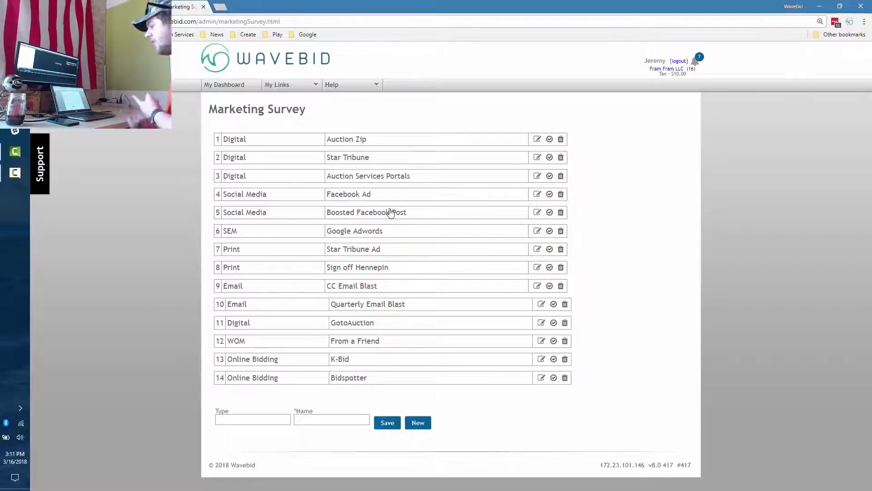
left_click(237, 86)
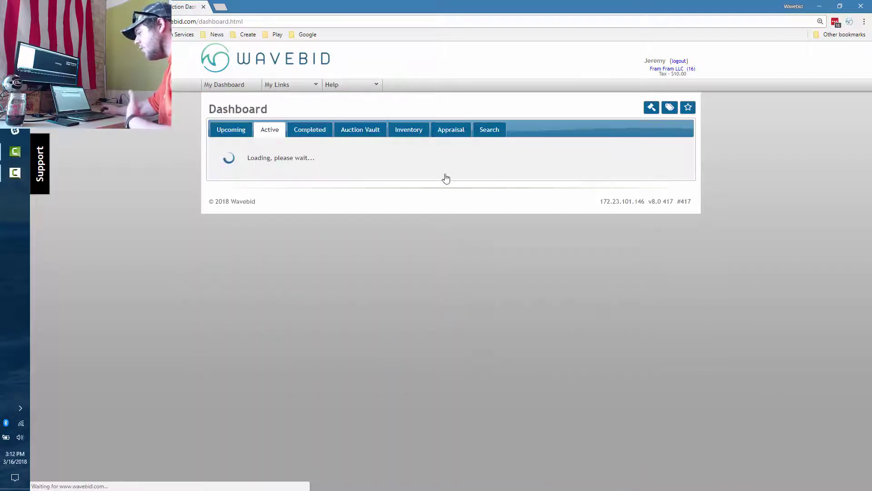
mouse_move(646, 199)
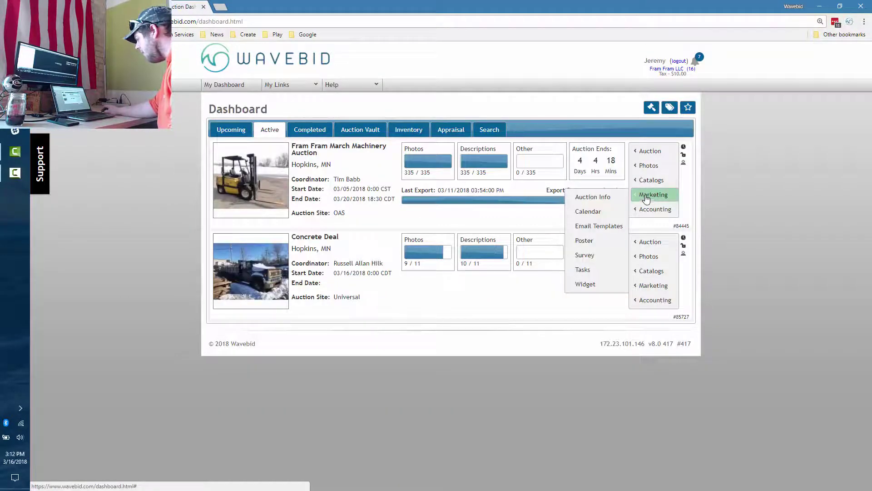
left_click(585, 256)
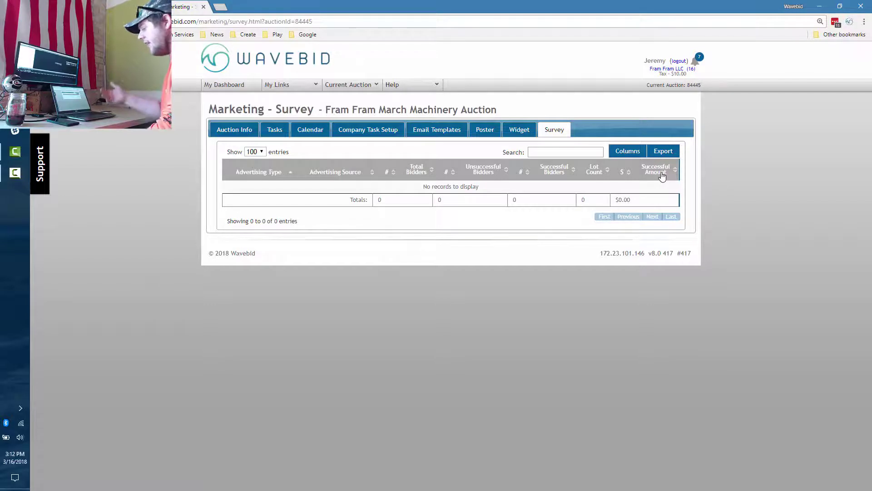
Close the auction's survey report and bring up My Links on the customer list page
left_click(203, 7)
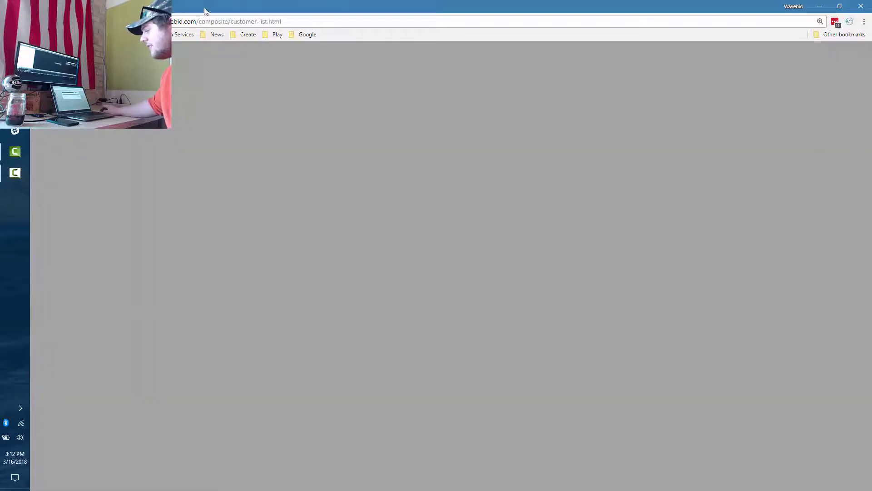
left_click(288, 83)
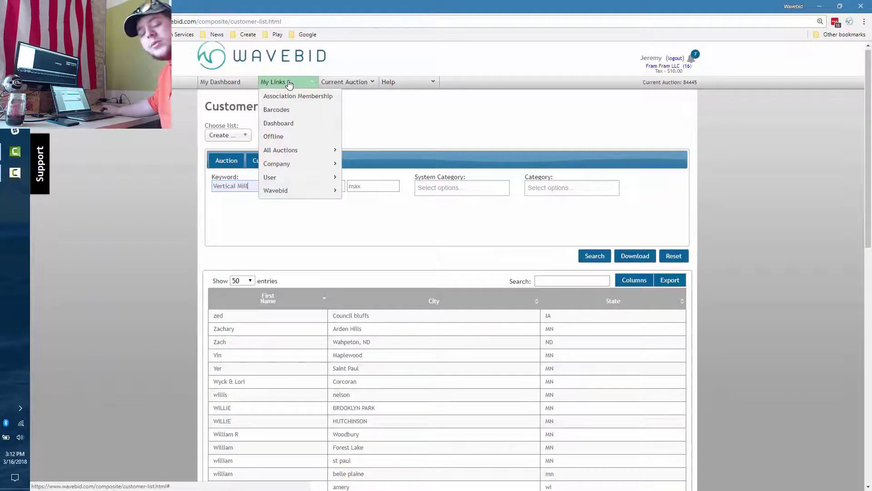